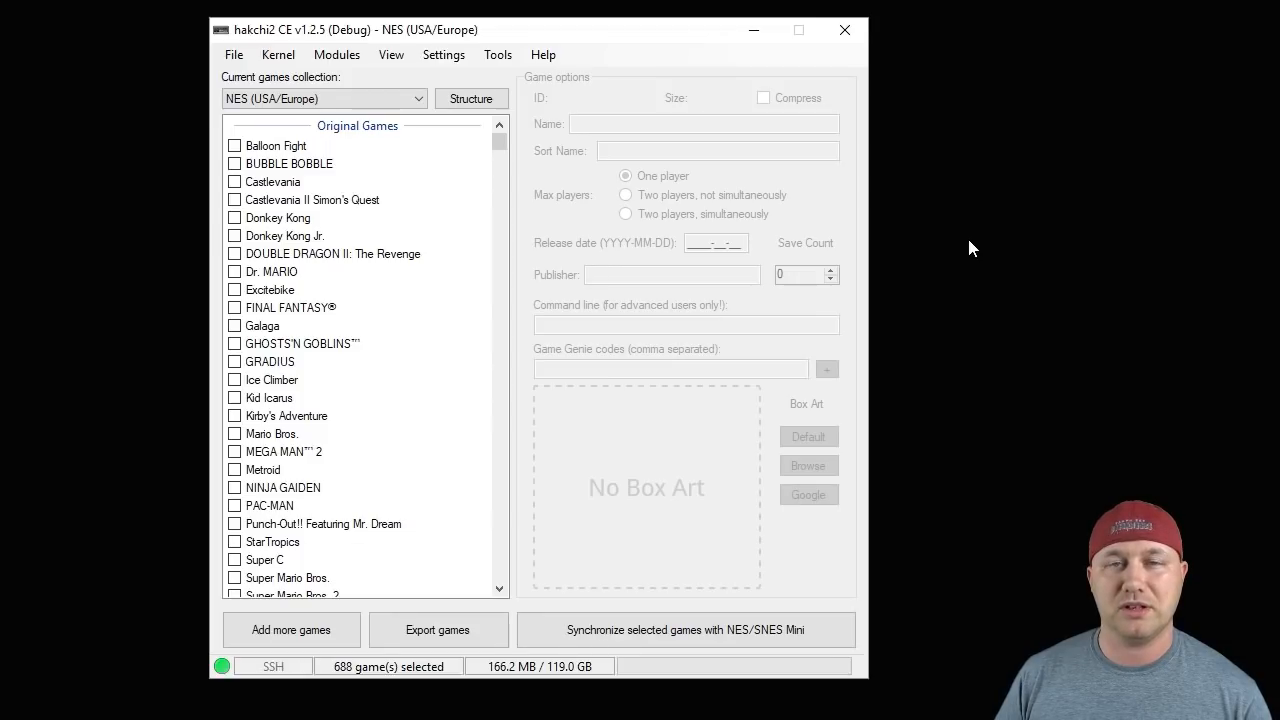
From Modules, reach the Mod Store's Games list and download Hakchi RetroArch Launcher
left_click(352, 60)
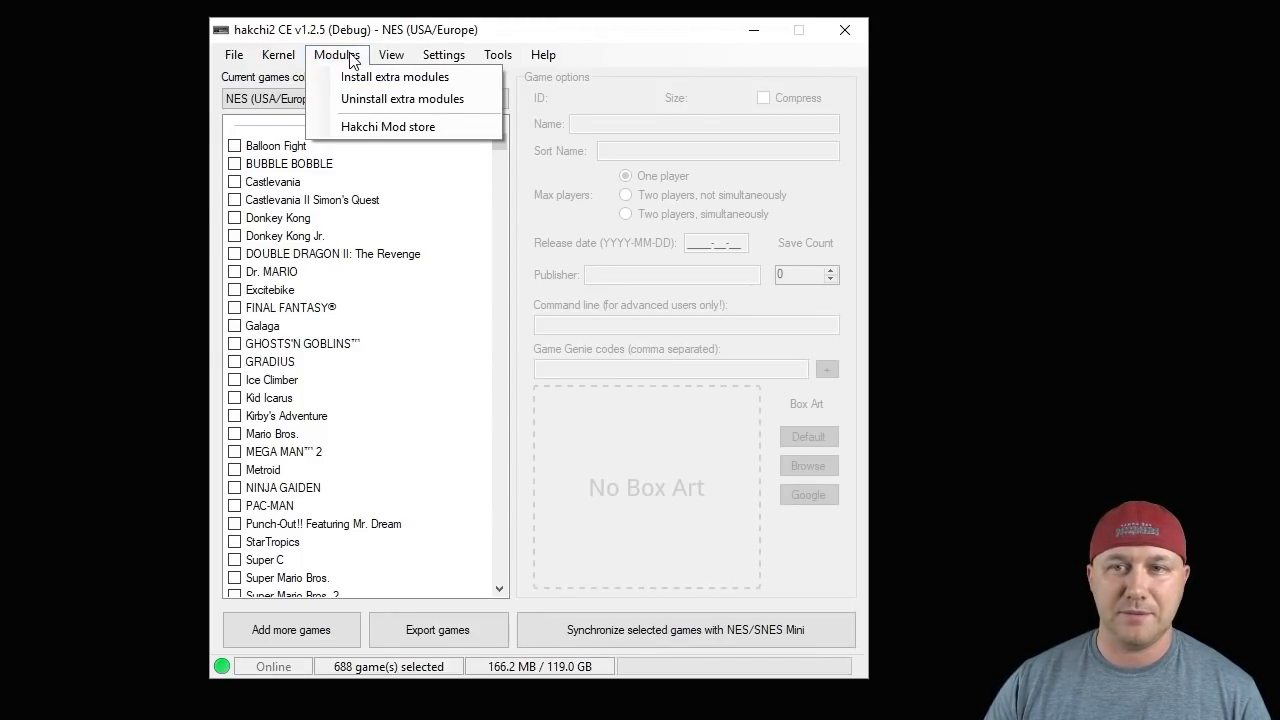
left_click(378, 131)
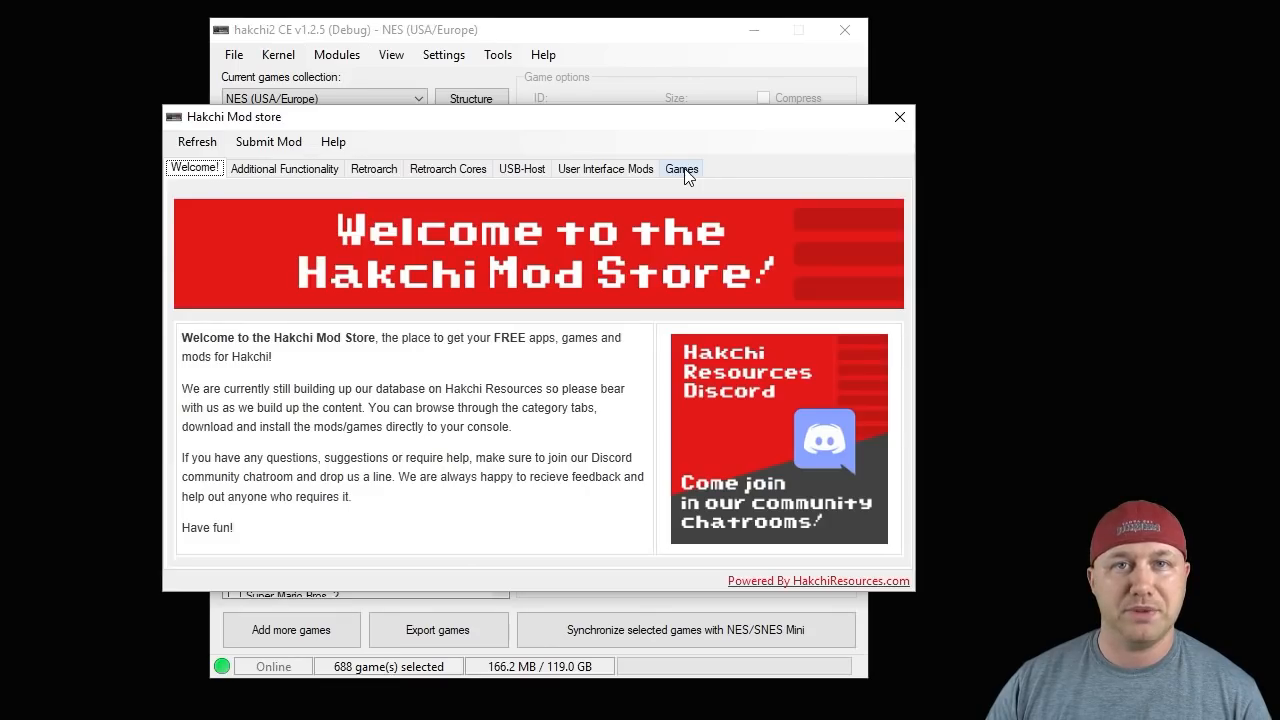
left_click(682, 169)
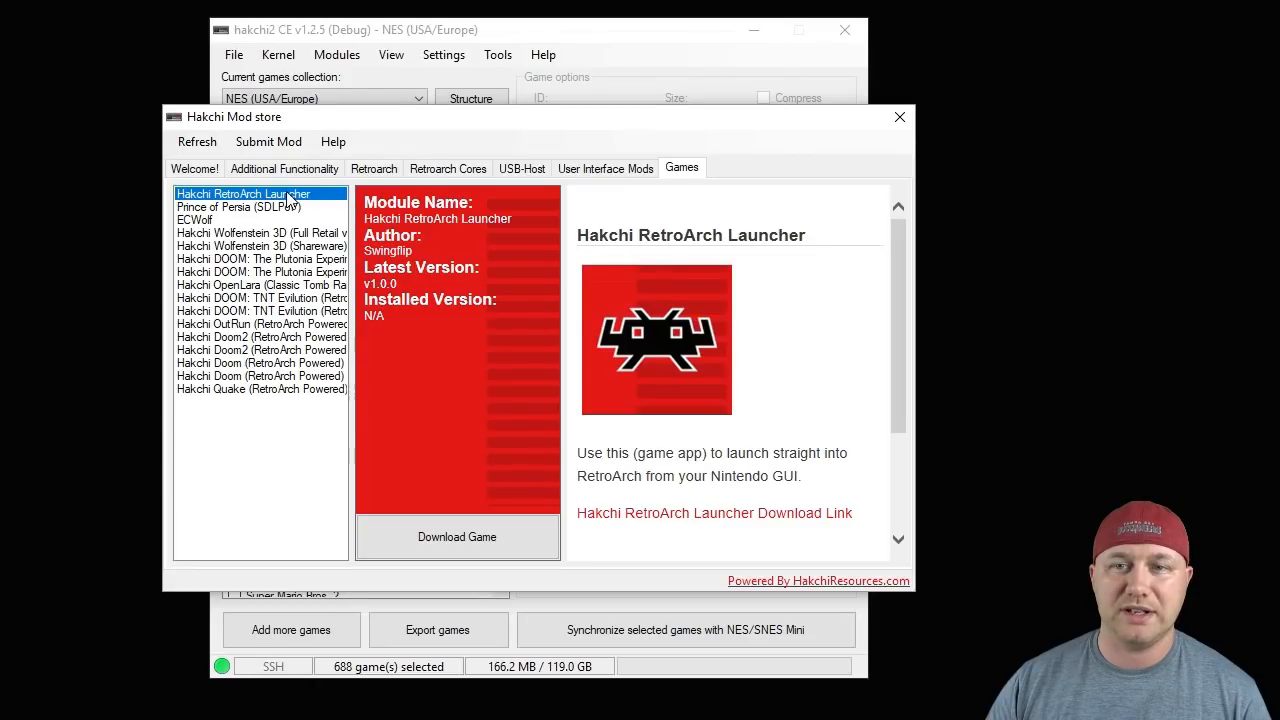
left_click(457, 537)
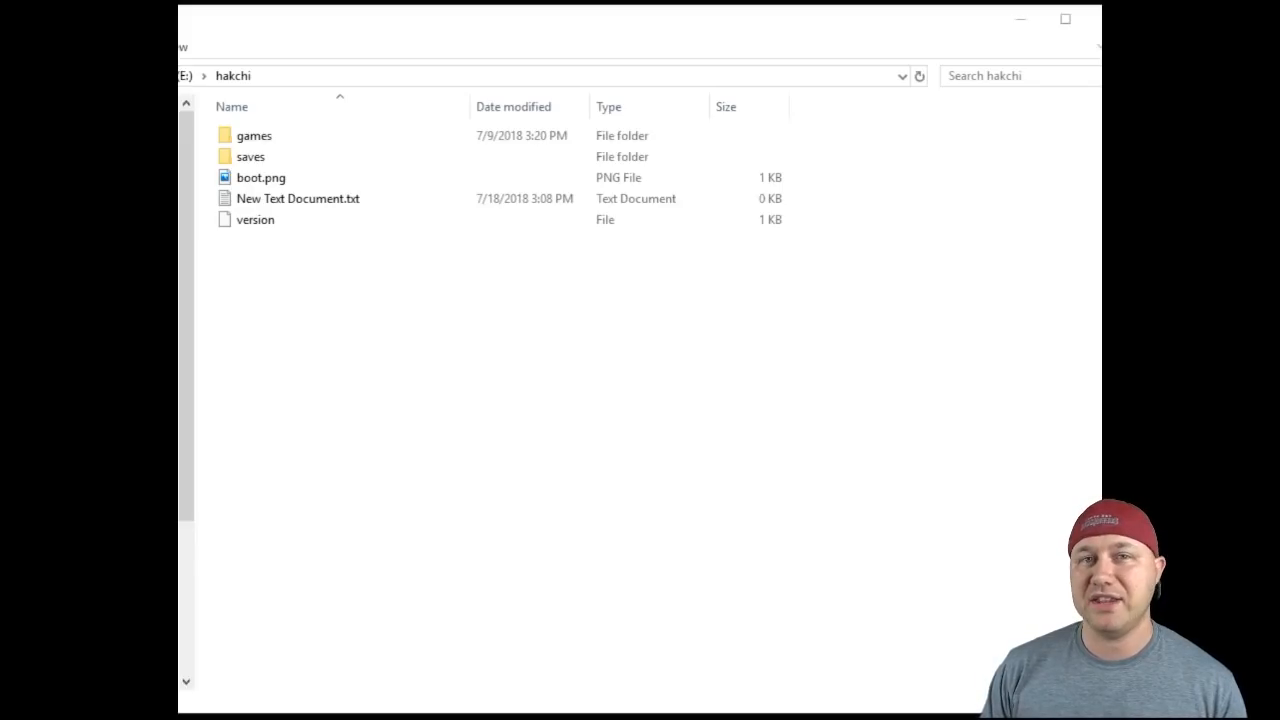
Create a new text document in the hakchi folder named RA_DEV_MODE with the .txt extension dropped
left_click(340, 316)
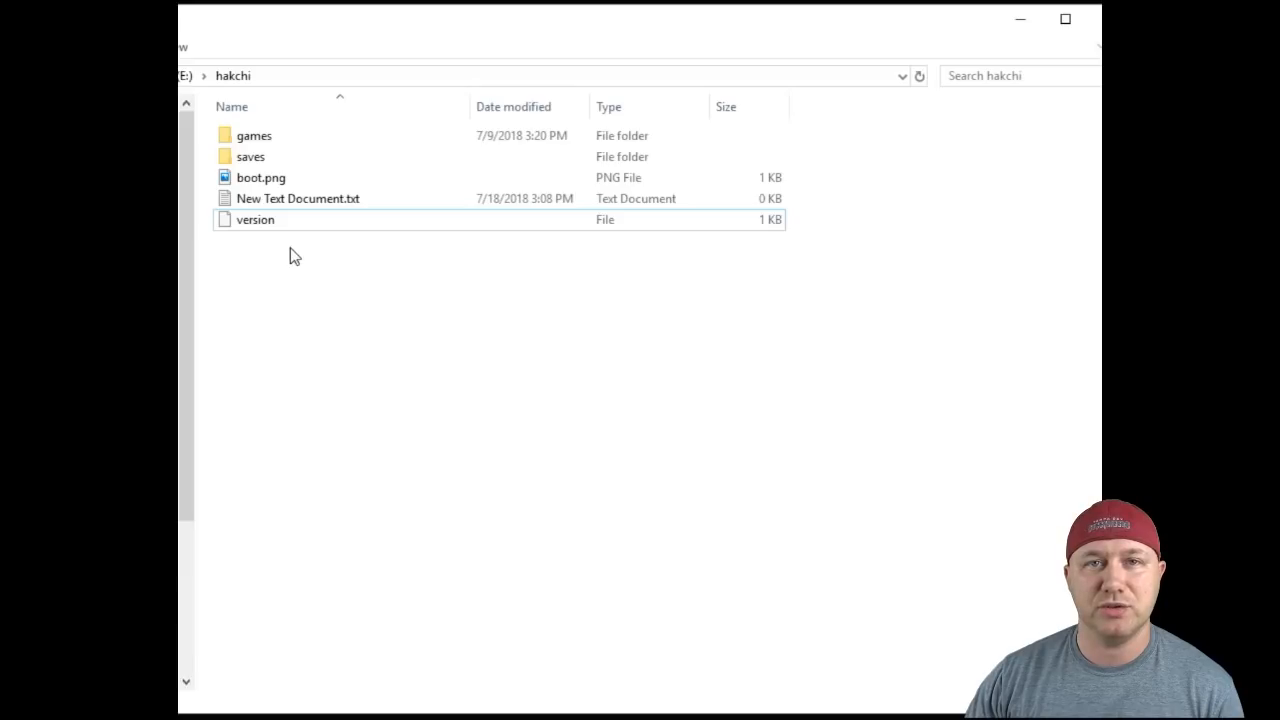
left_click(186, 76)
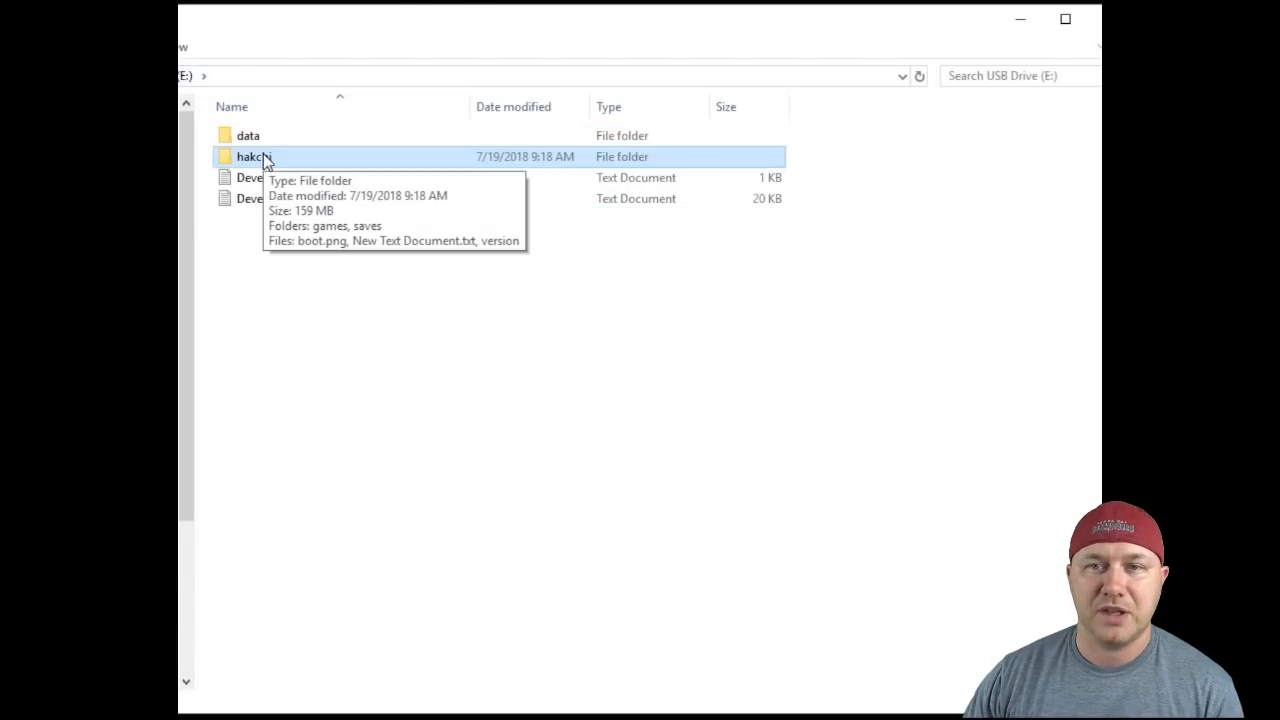
double_click(250, 157)
right_click(208, 133)
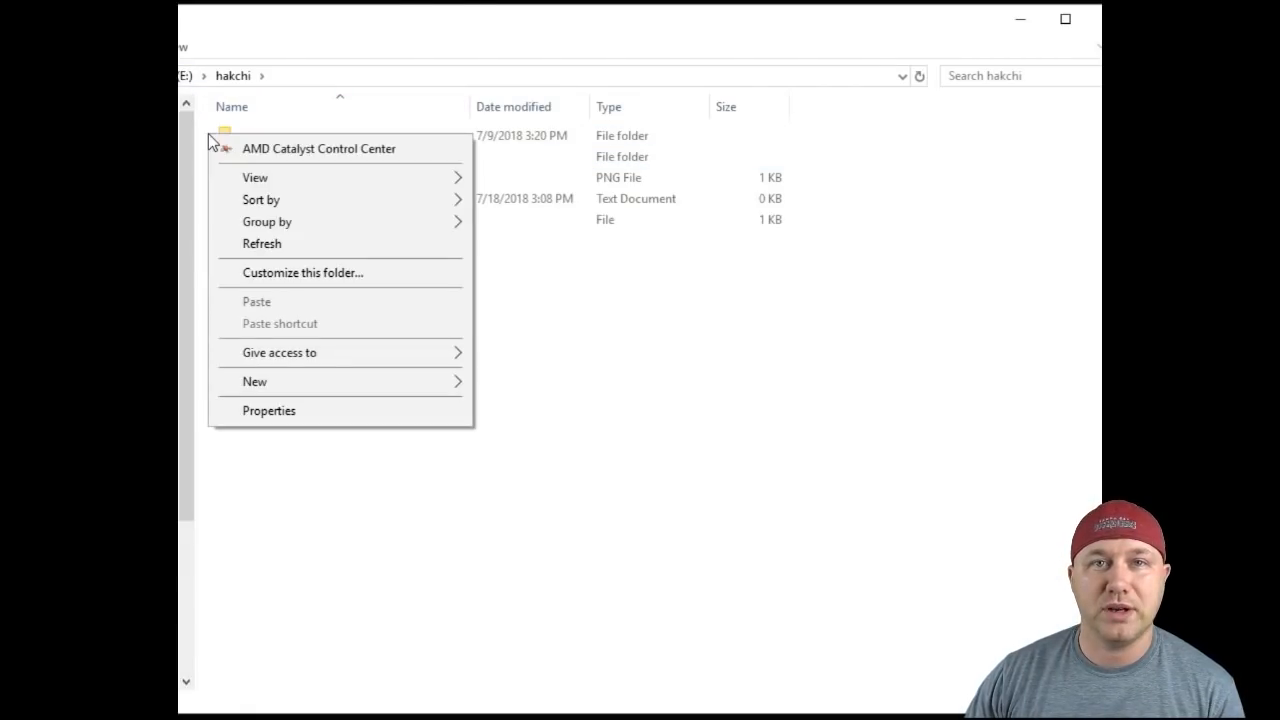
mouse_move(254, 381)
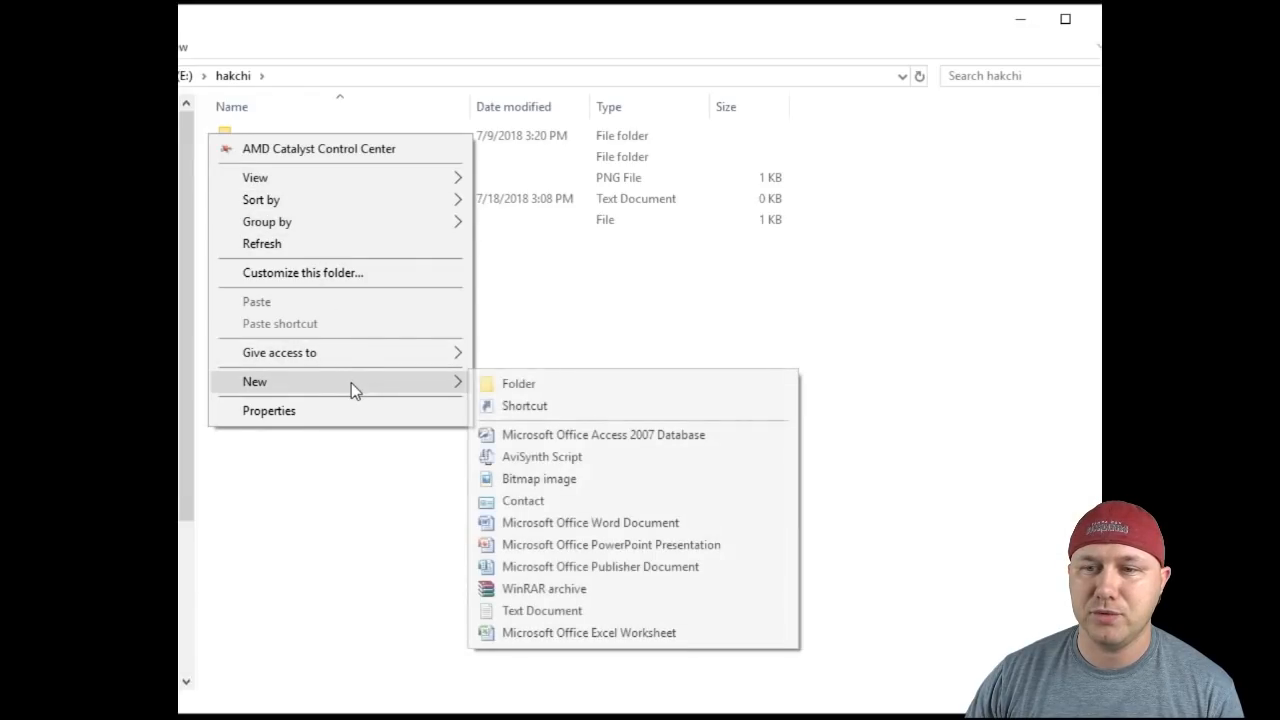
left_click(522, 612)
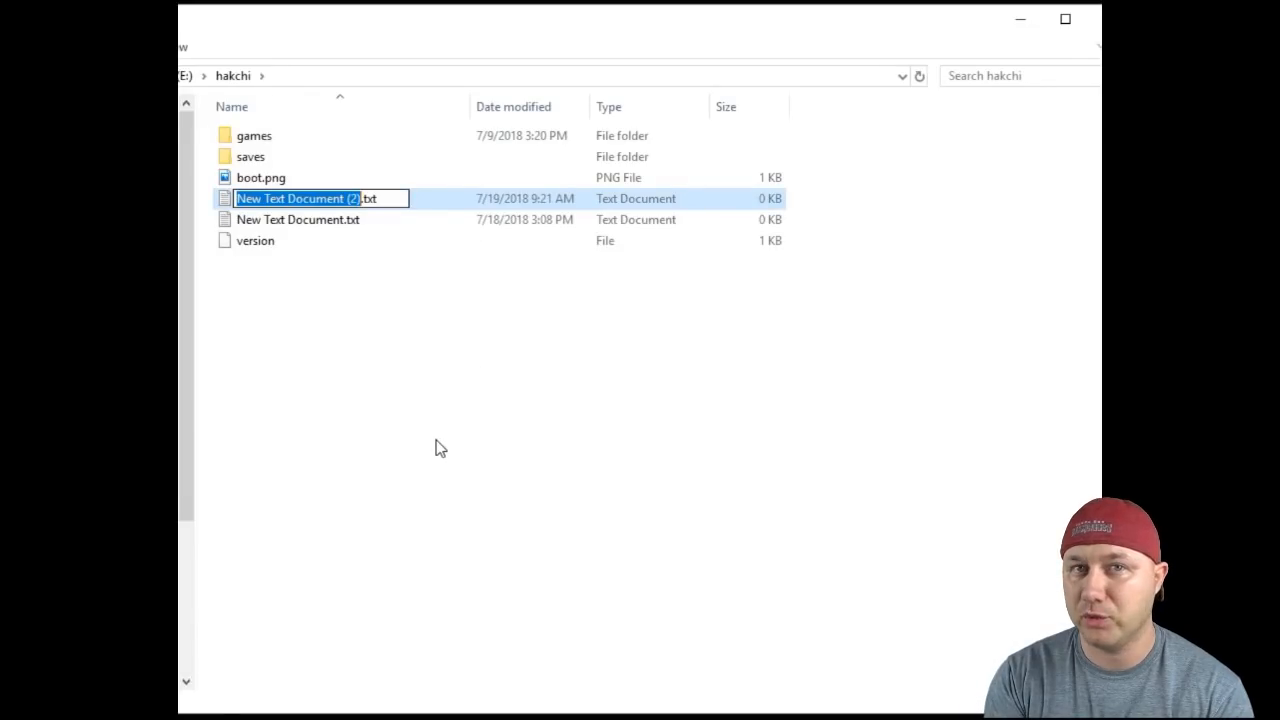
type("R")
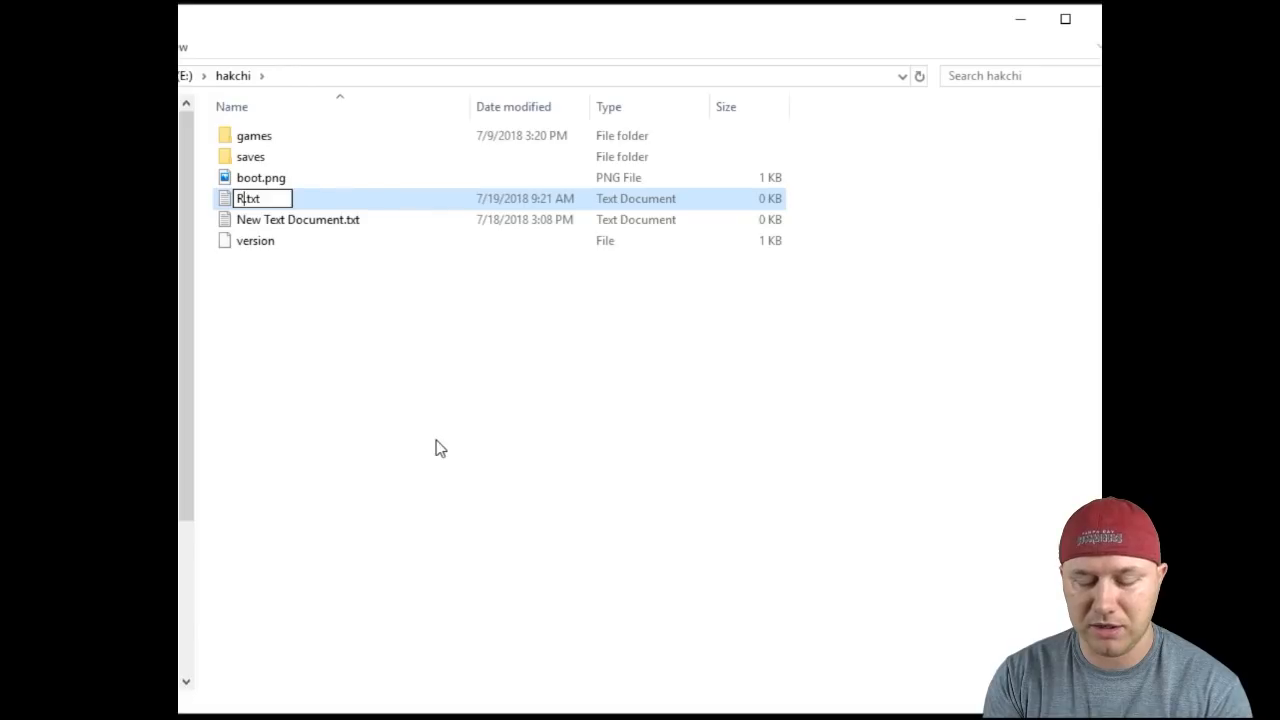
type("A_DE")
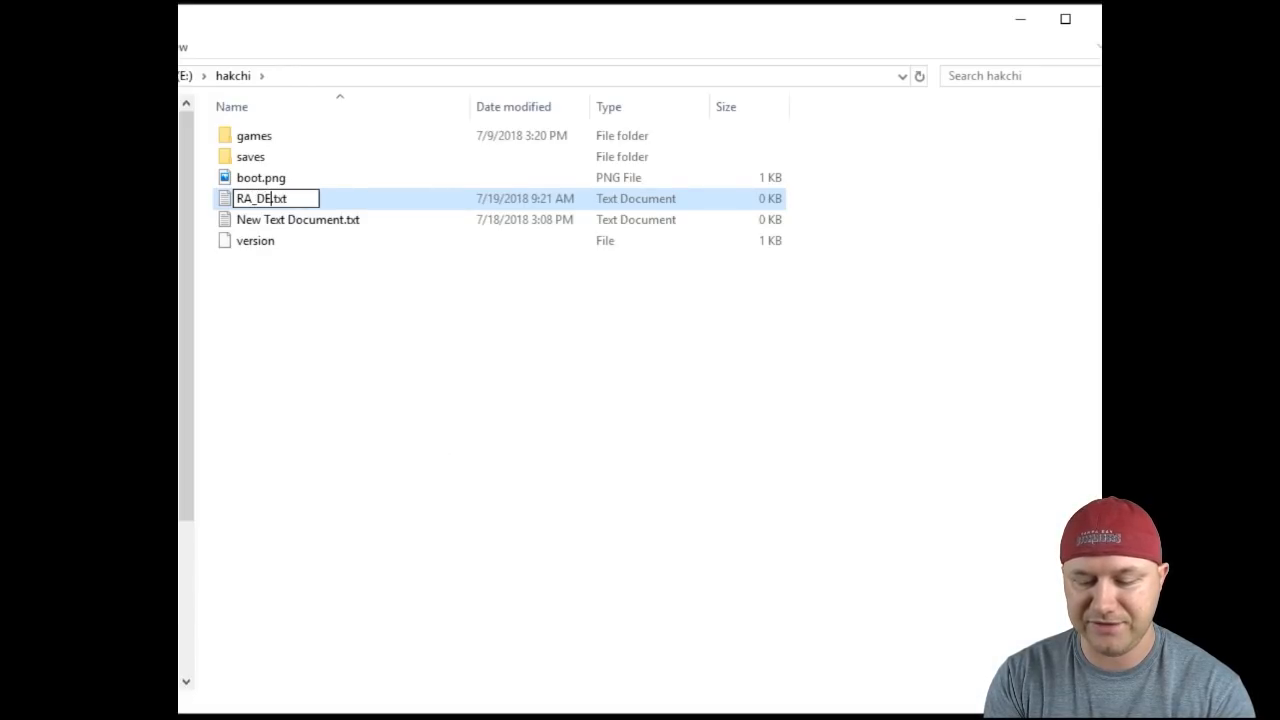
type("MODE")
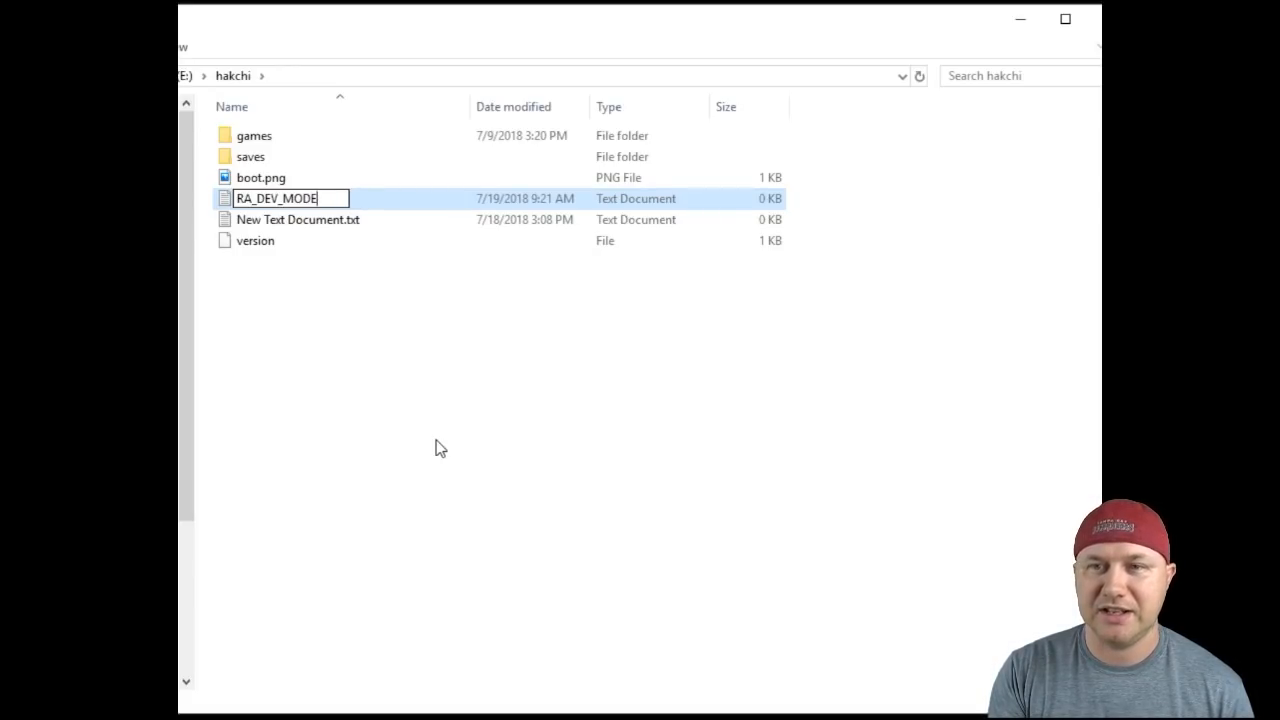
key("Return")
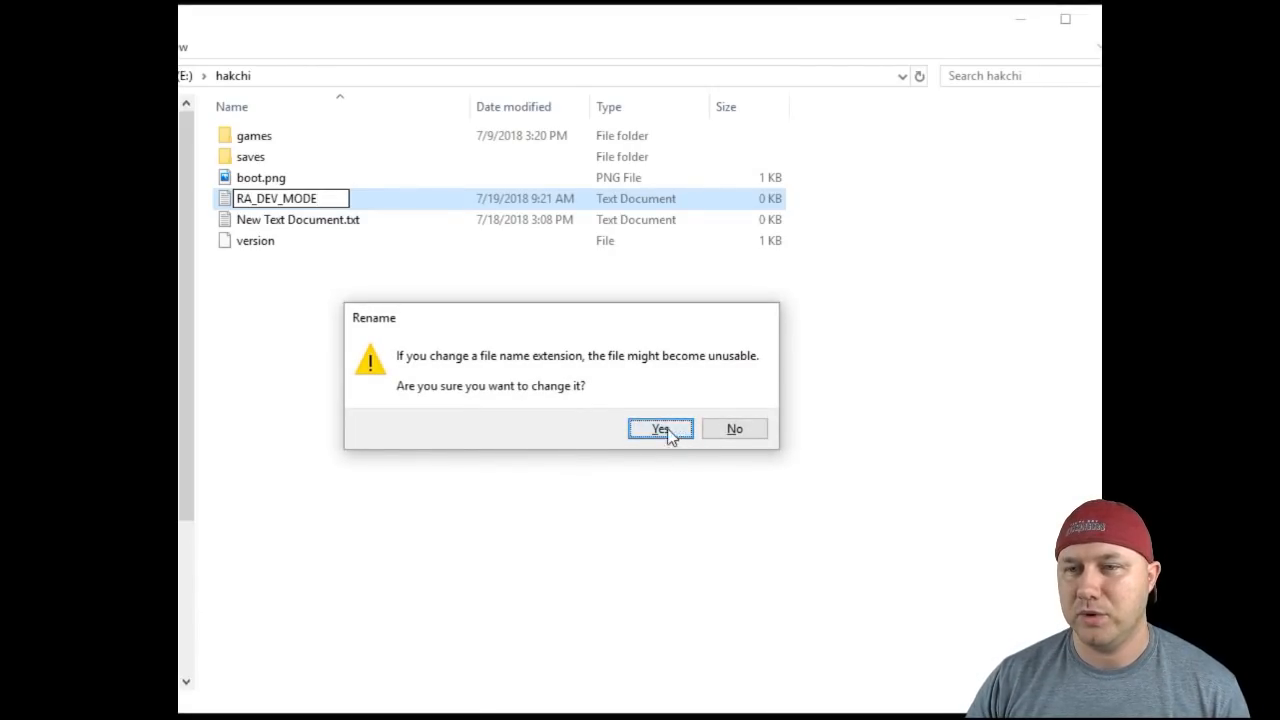
left_click(661, 432)
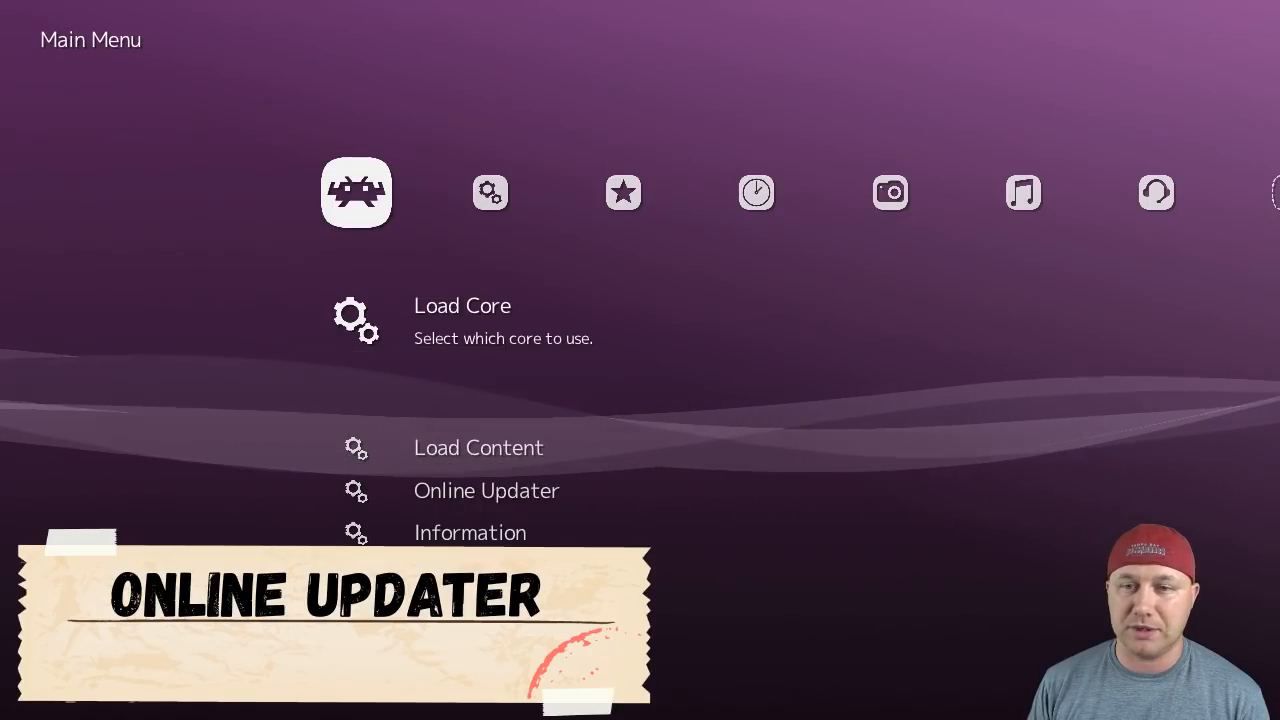
Enter the Online Updater and move down past core info files and cheats to Update Databases
key("Down")
key("Down")
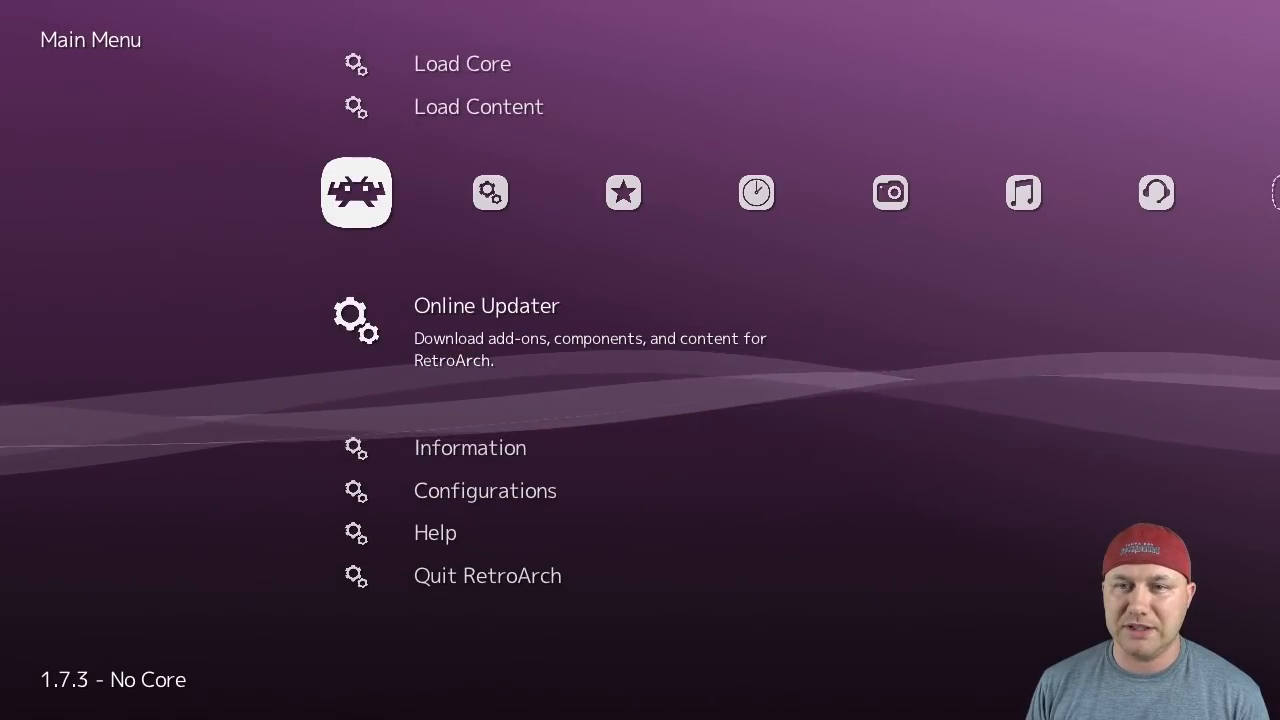
key("Return")
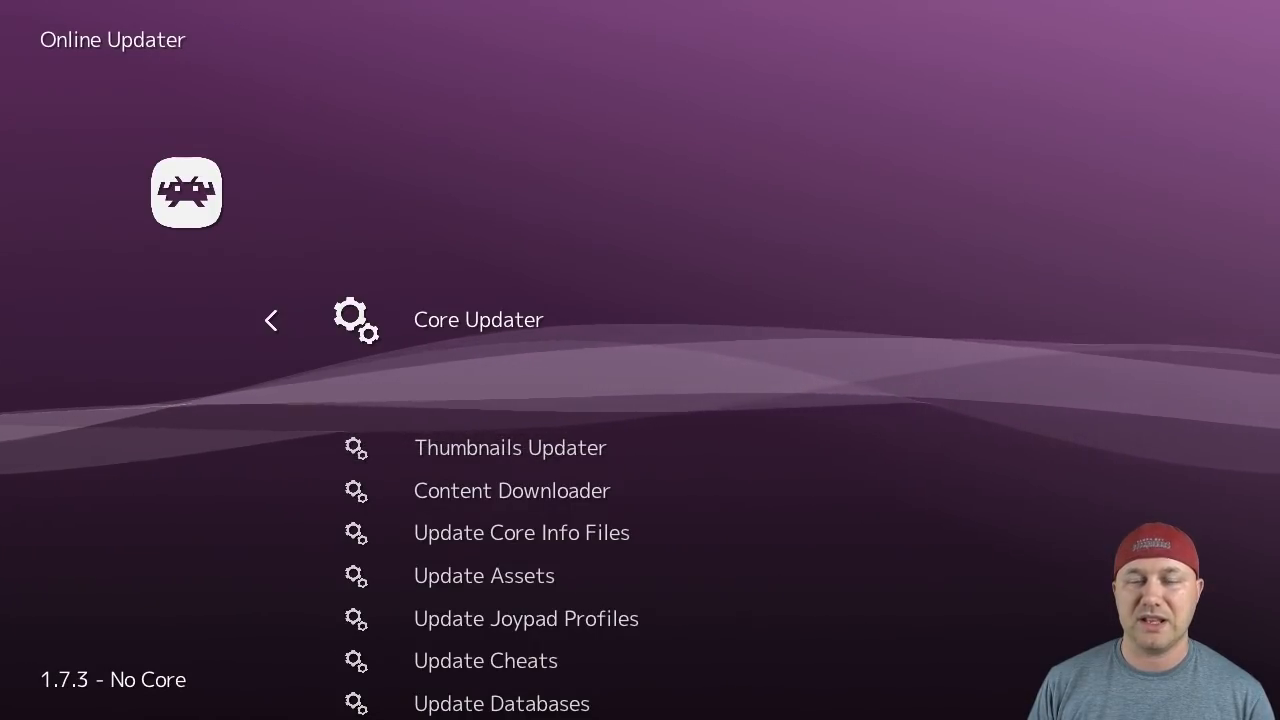
key("Down")
key("Down")
key("Down")
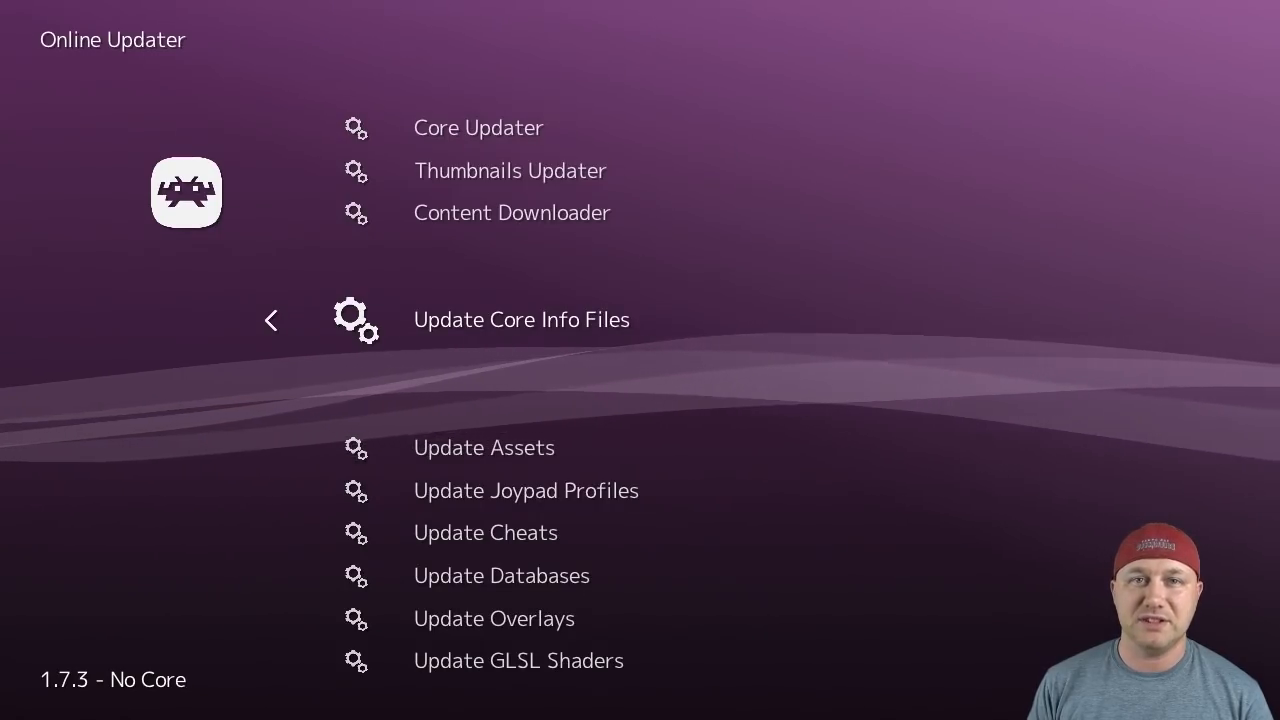
key("Down")
key("Down")
key("Down")
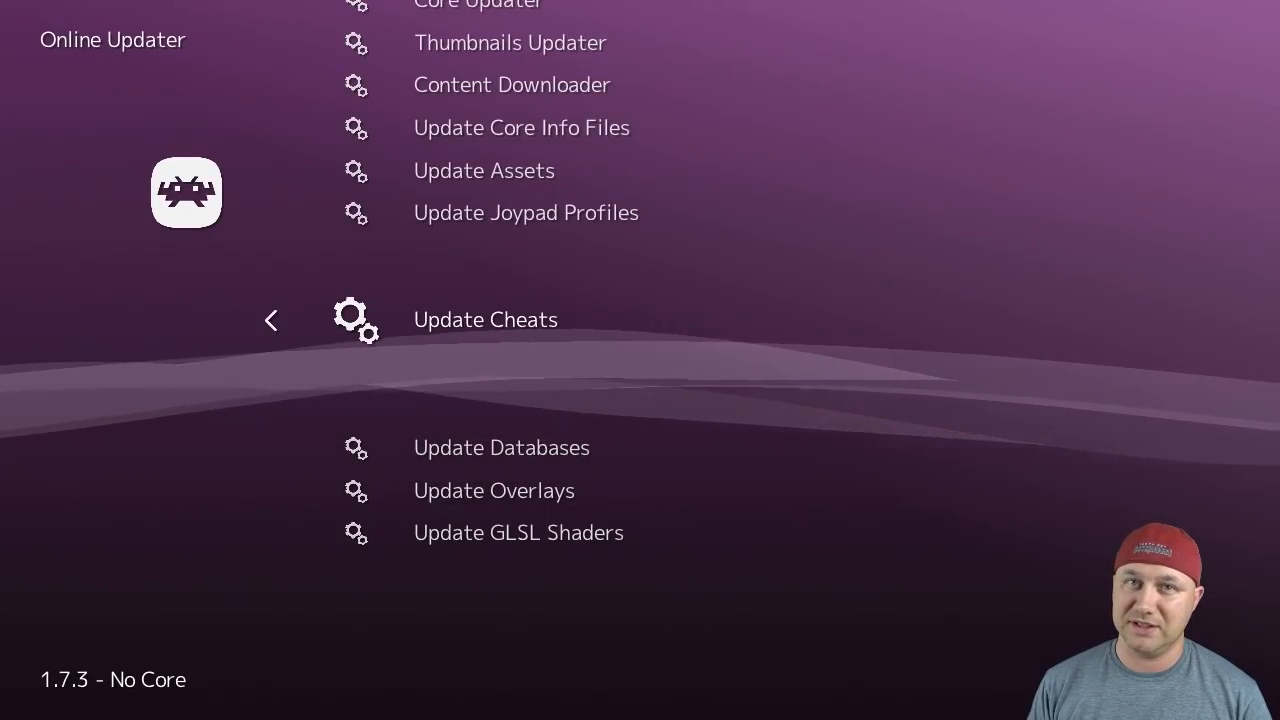
key("Down")
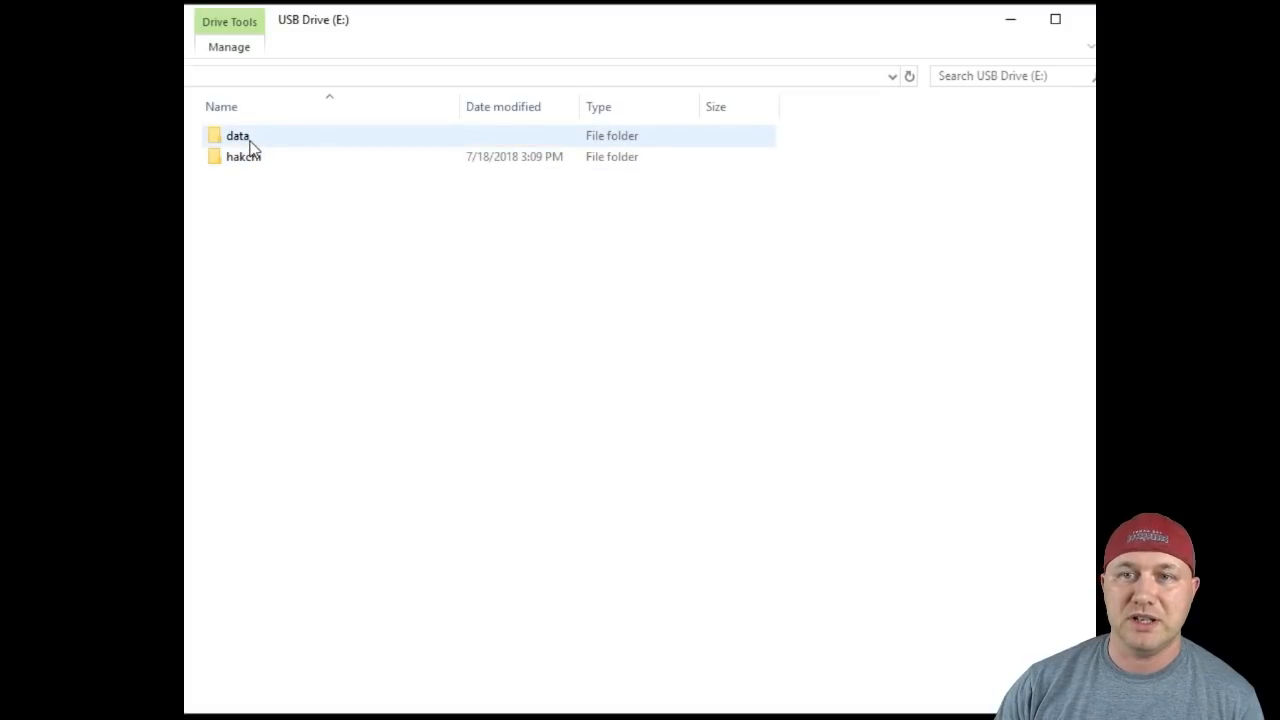
Enter the data folder on USB Drive (E:) that holds ra_data
double_click(252, 140)
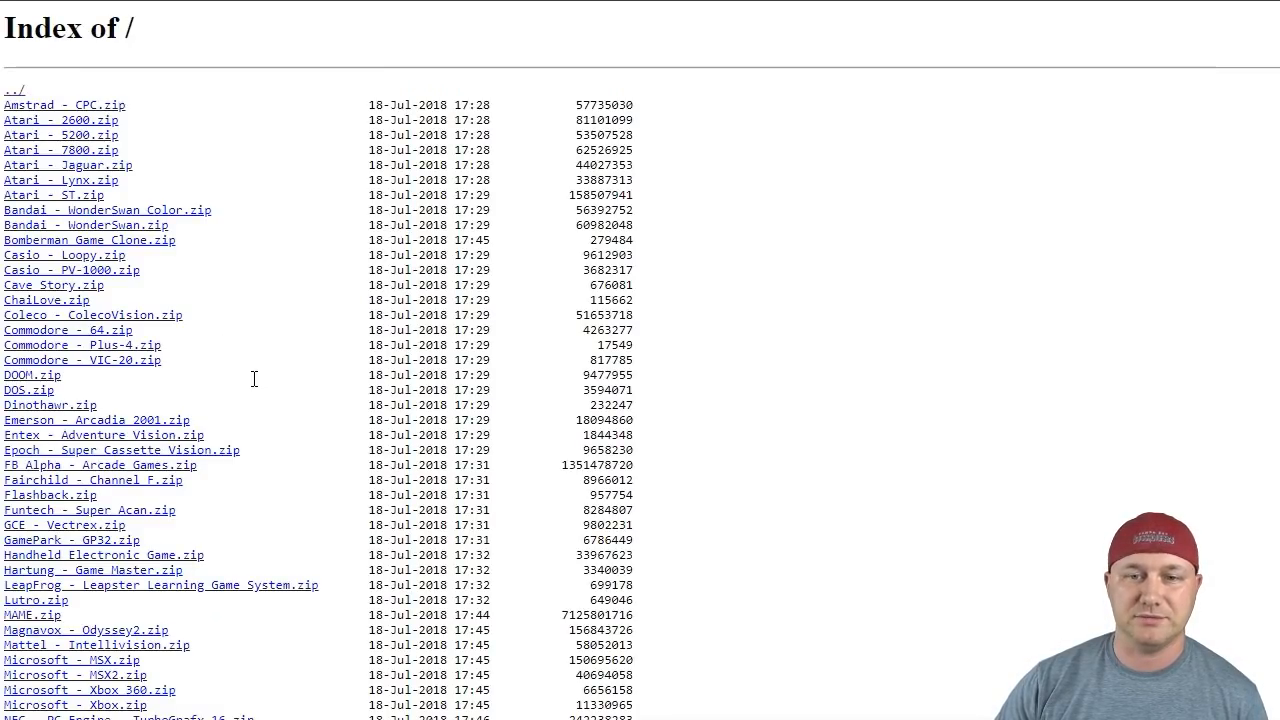
scroll(230, 235, "down", 7)
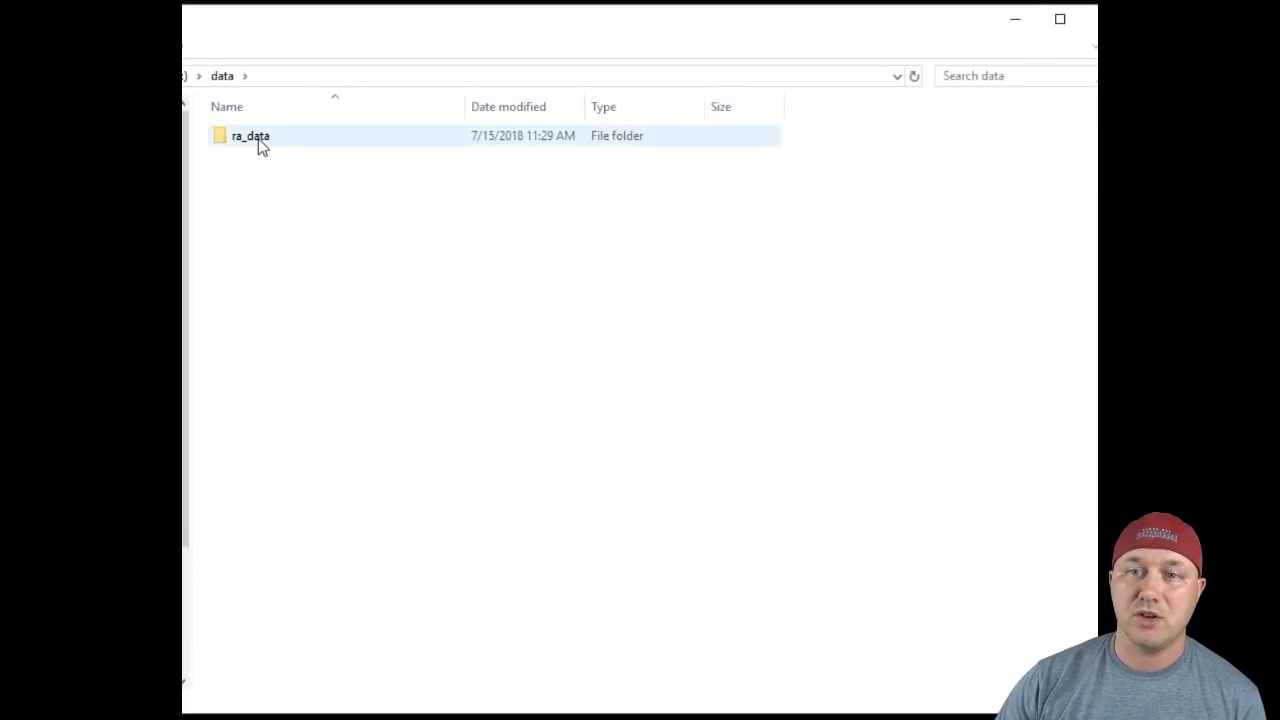
Browse ra_data's database/rdb files and the thumbnails folder, then return to ra_data
double_click(258, 140)
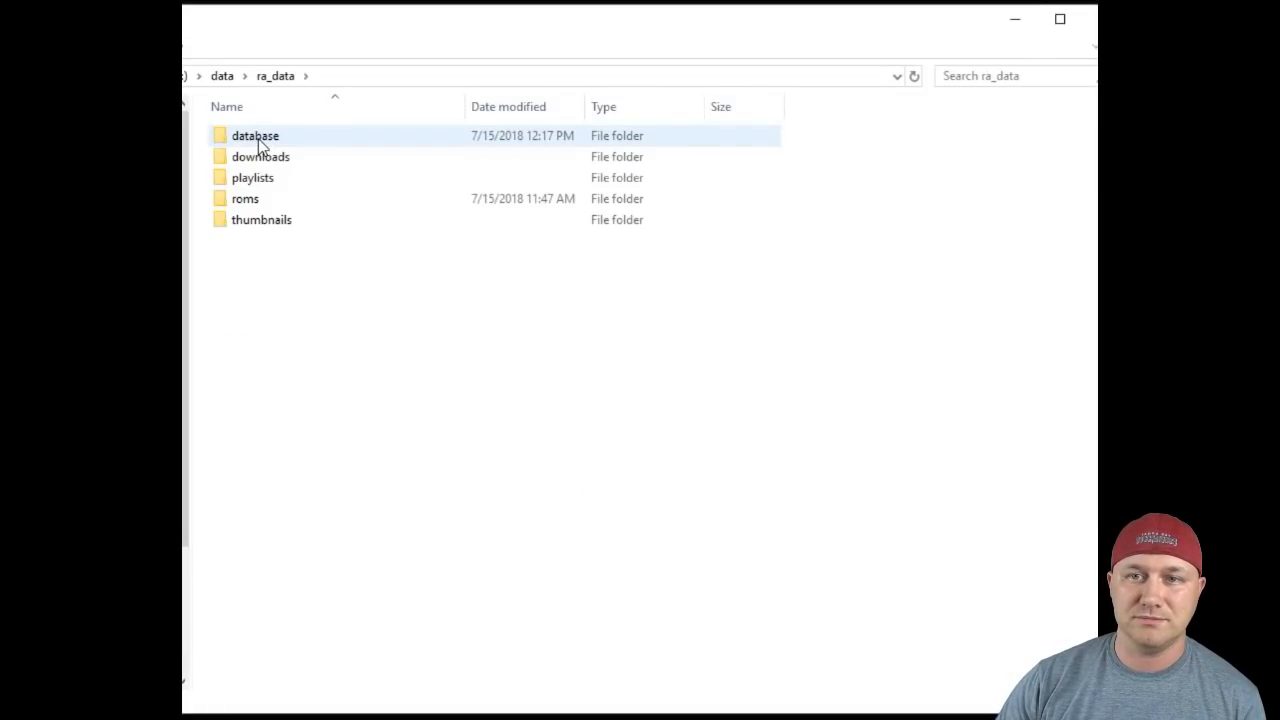
double_click(270, 140)
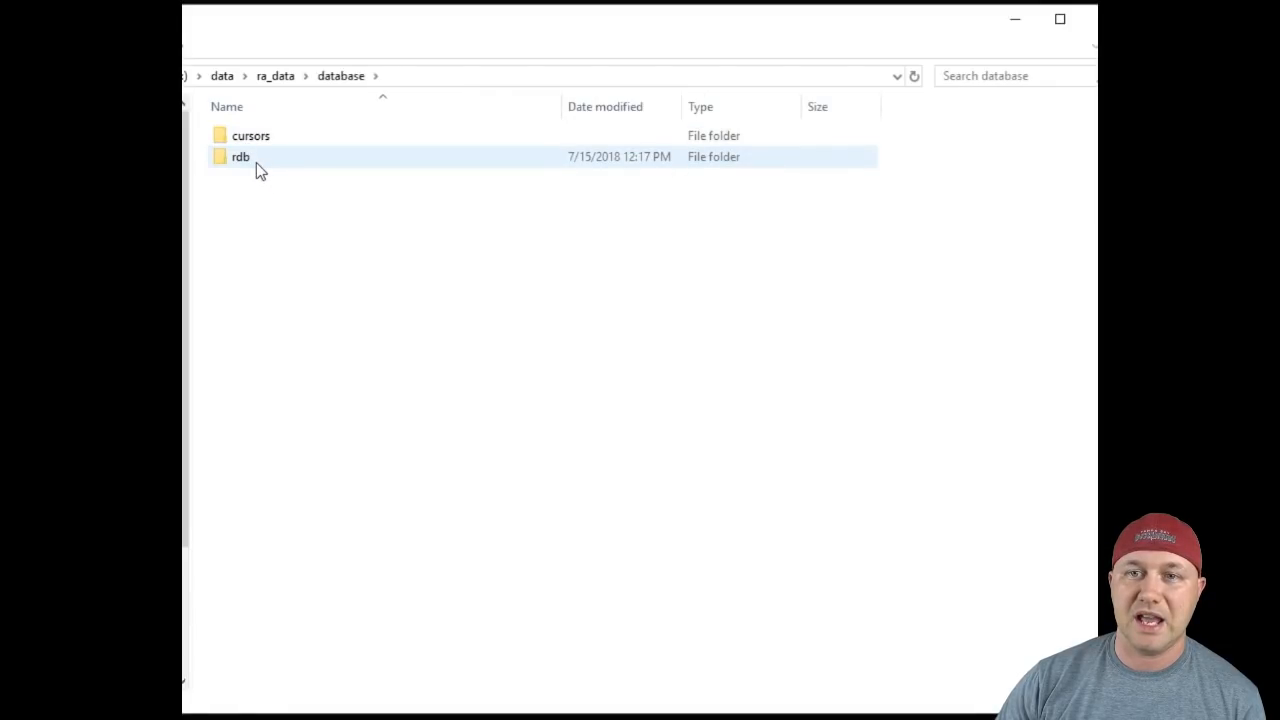
double_click(256, 162)
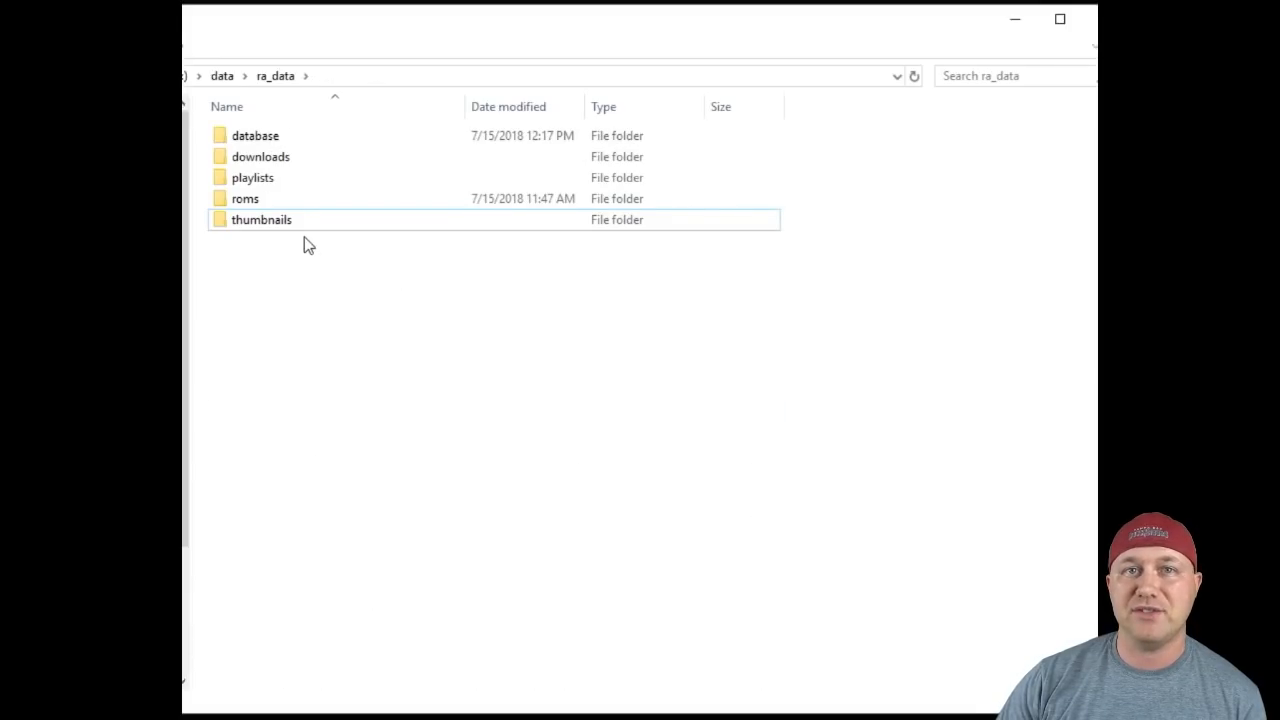
left_click(282, 221)
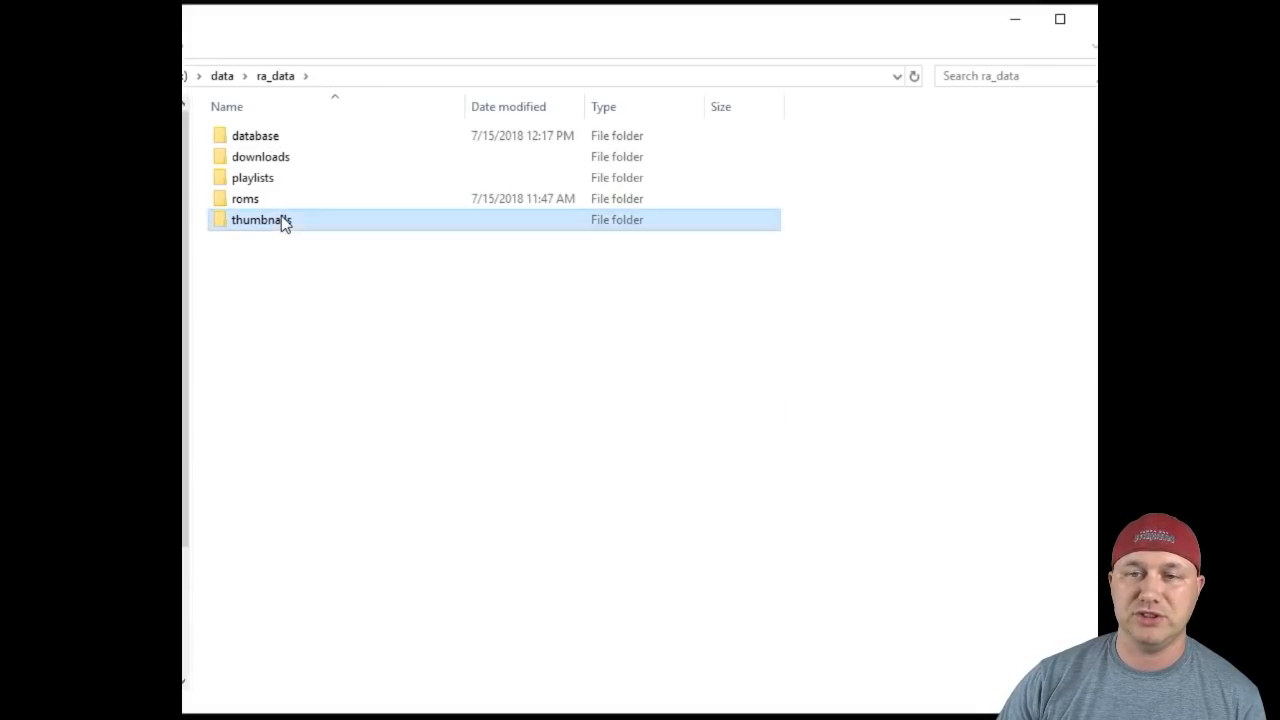
double_click(282, 221)
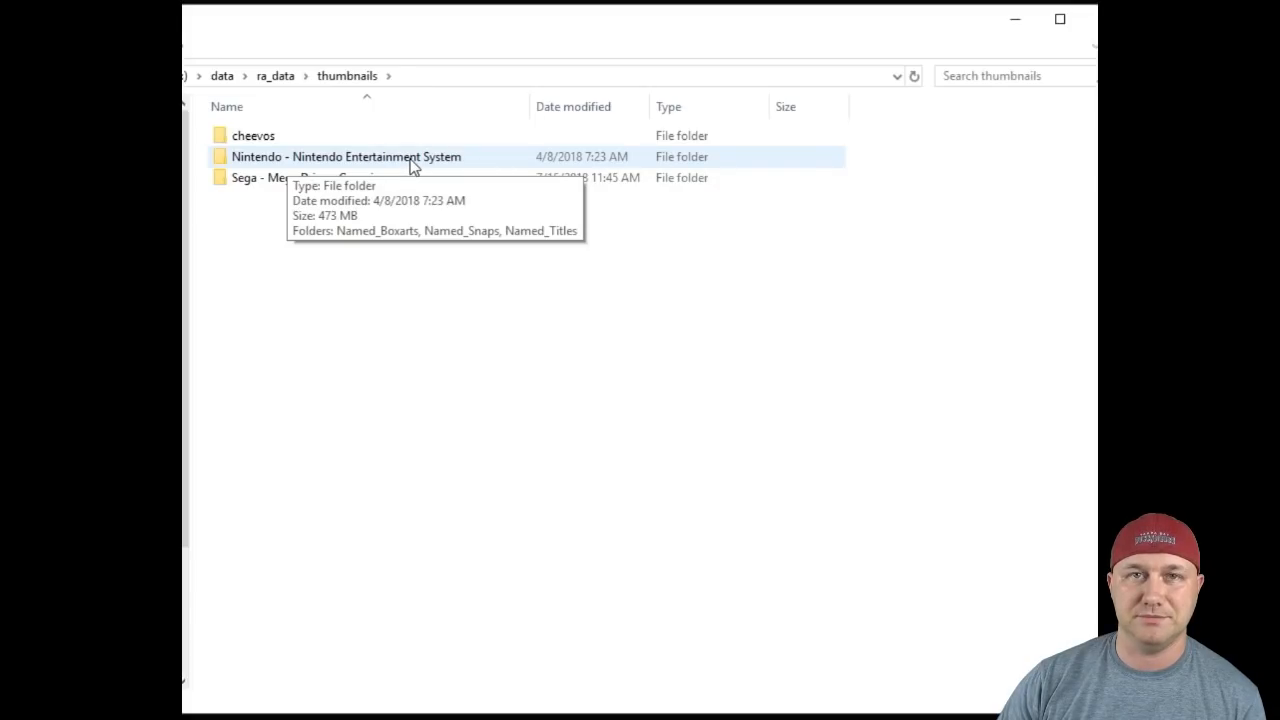
key("BackSpace")
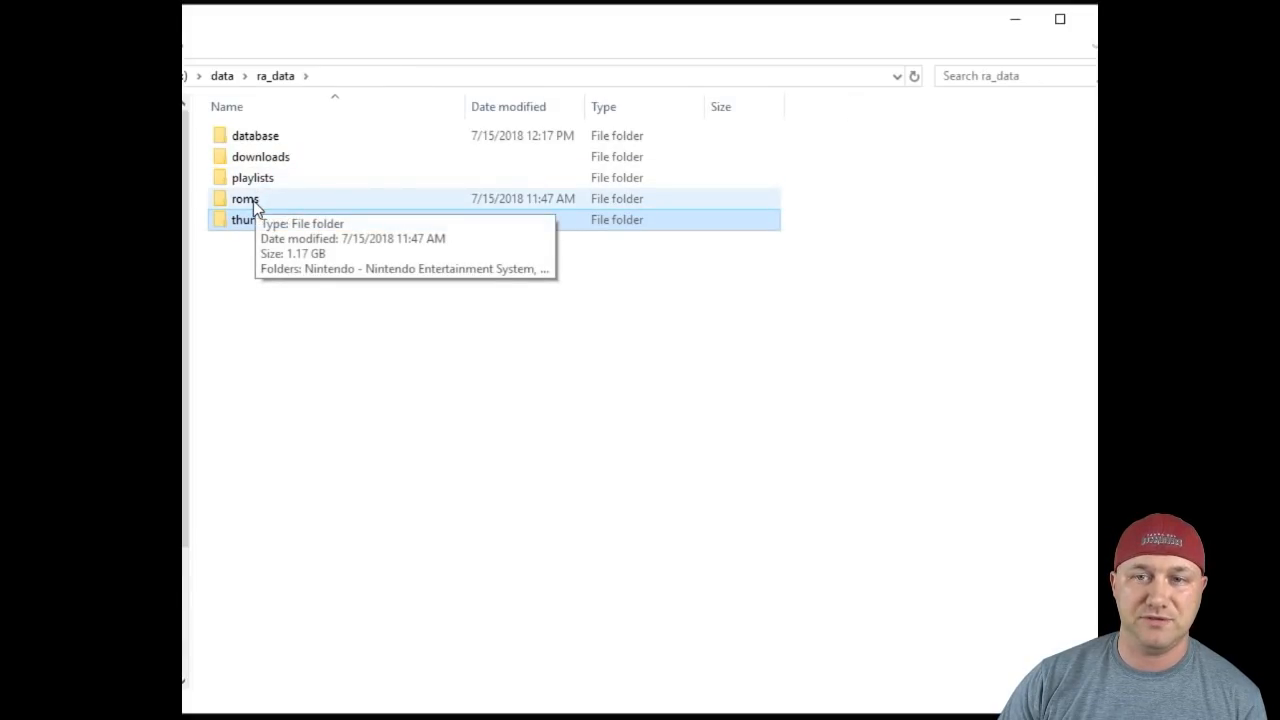
Enter roms and its Nintendo - Nintendo Entertainment System folder of game zips
double_click(246, 199)
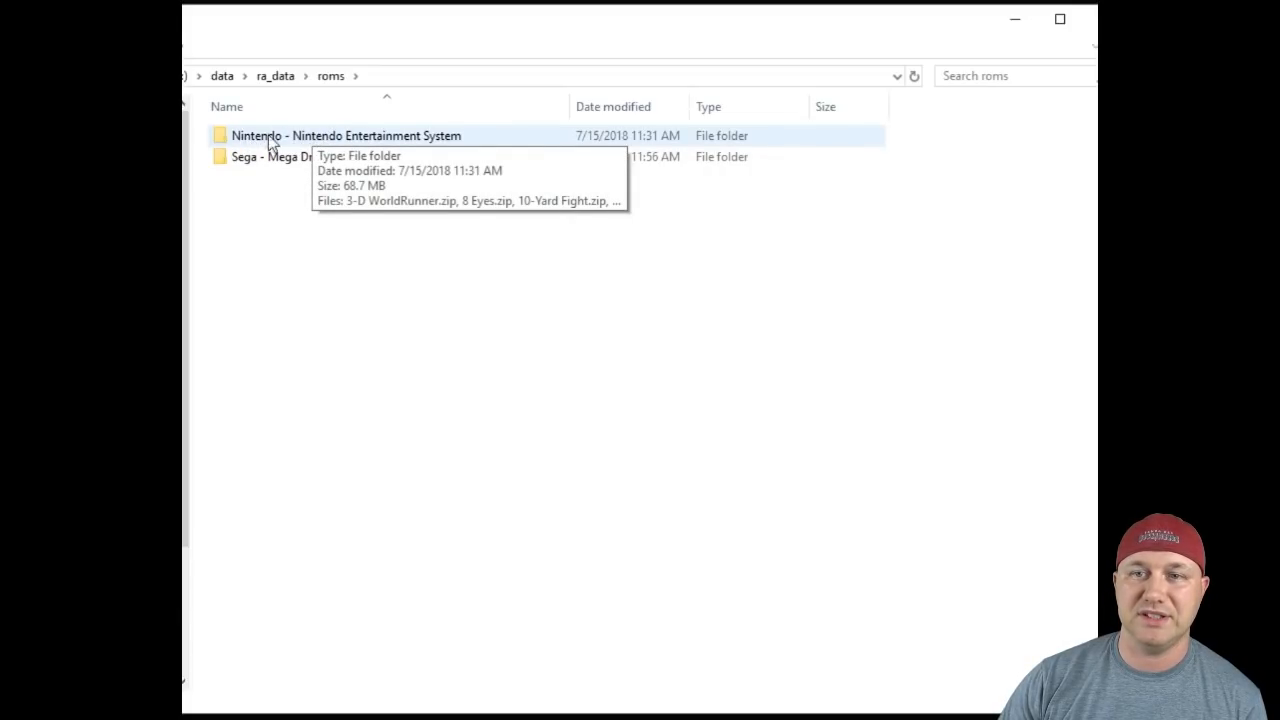
double_click(414, 141)
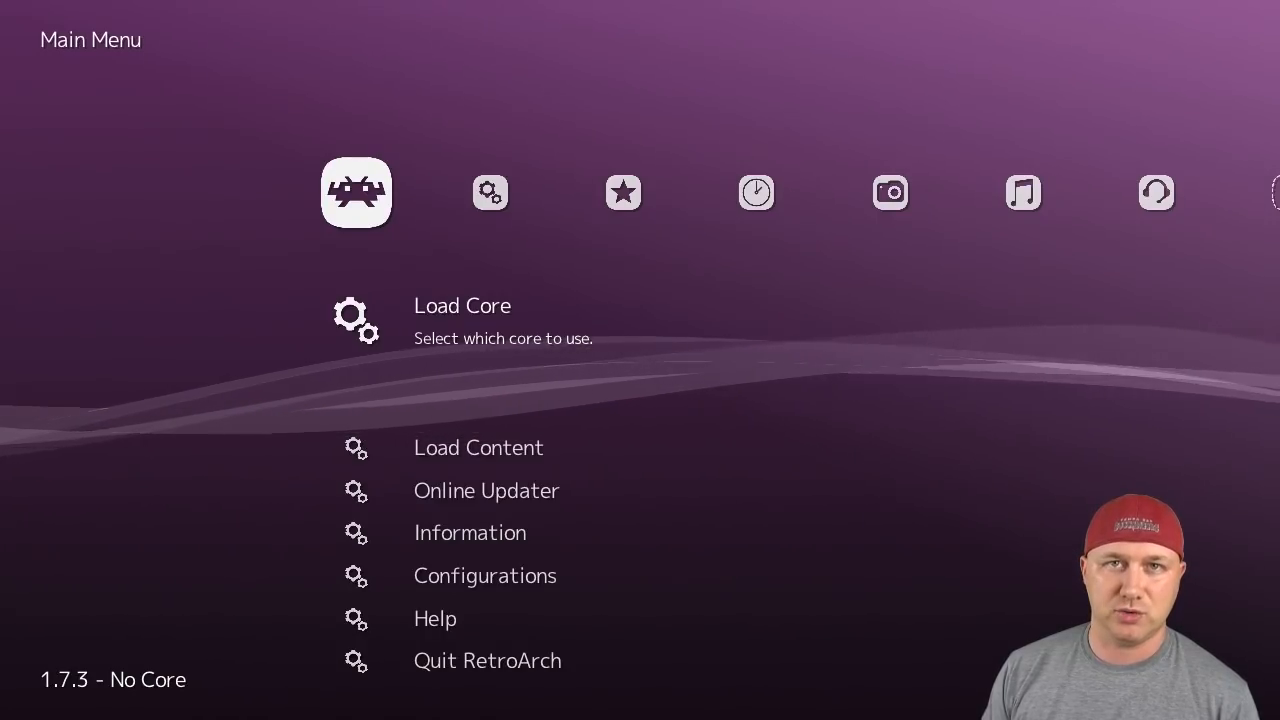
Under Import content, start Scan Directory and browse to /media/data/ra_data/roms
key("Right")
key("Right")
key("Right")
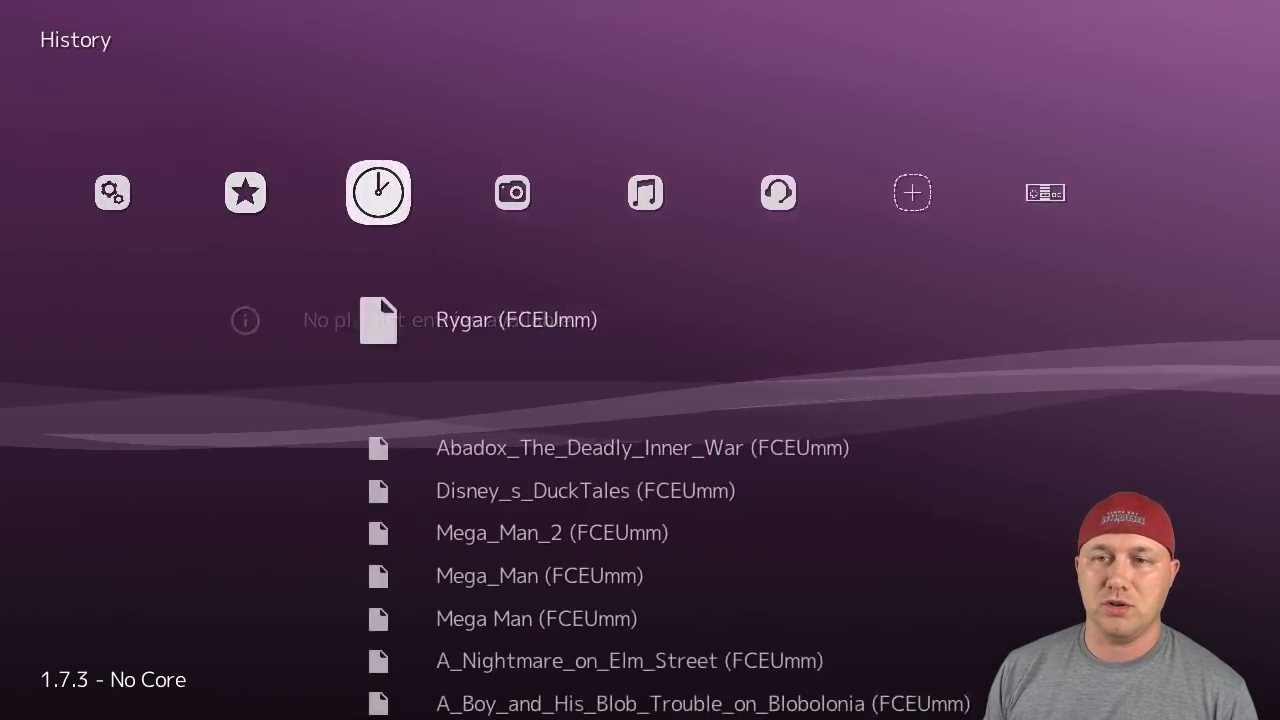
key("Right")
key("Right")
key("Right")
key("Right")
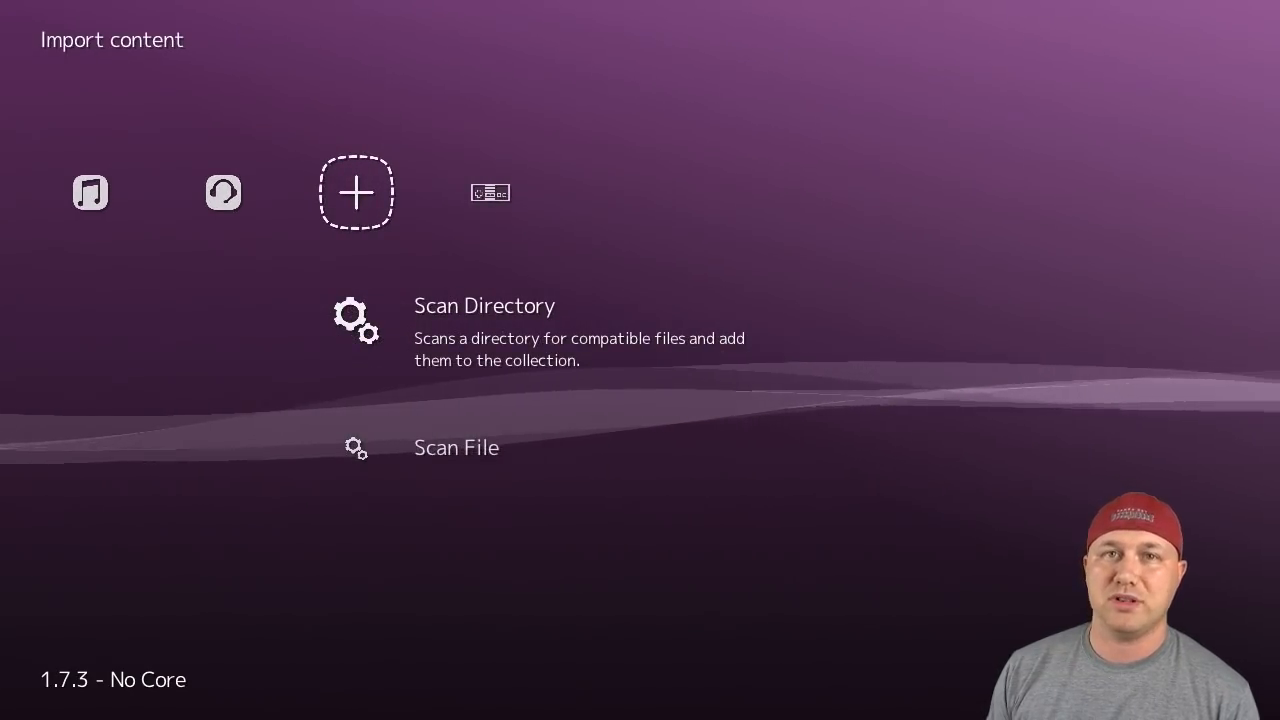
key("Return")
key("Down")
key("Down")
key("Down")
key("Down")
key("Down")
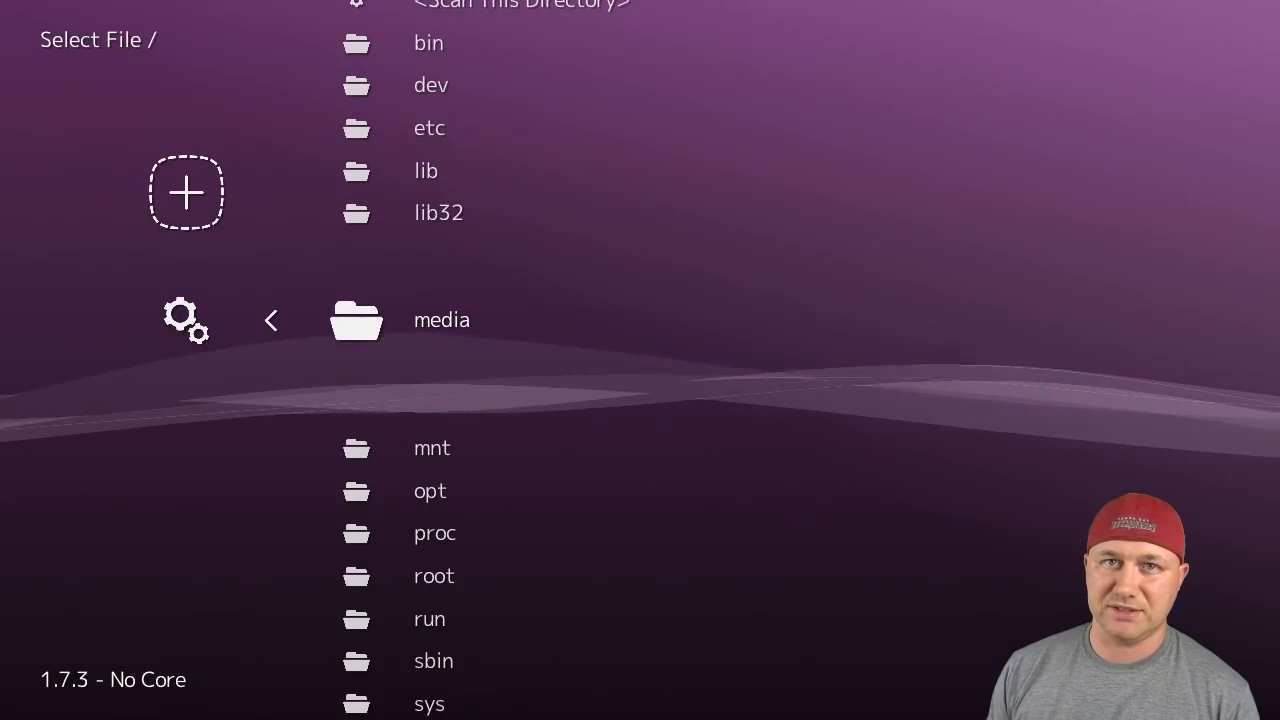
key("Return")
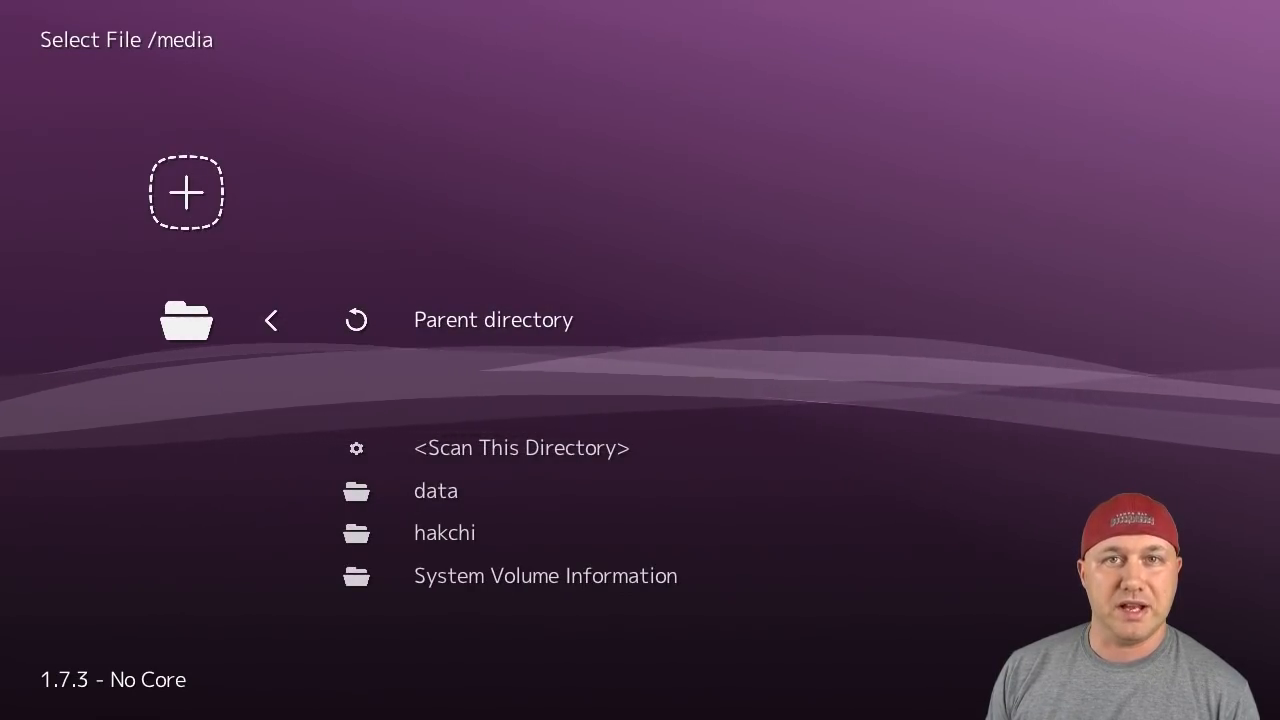
key("Down")
key("Down")
key("Return")
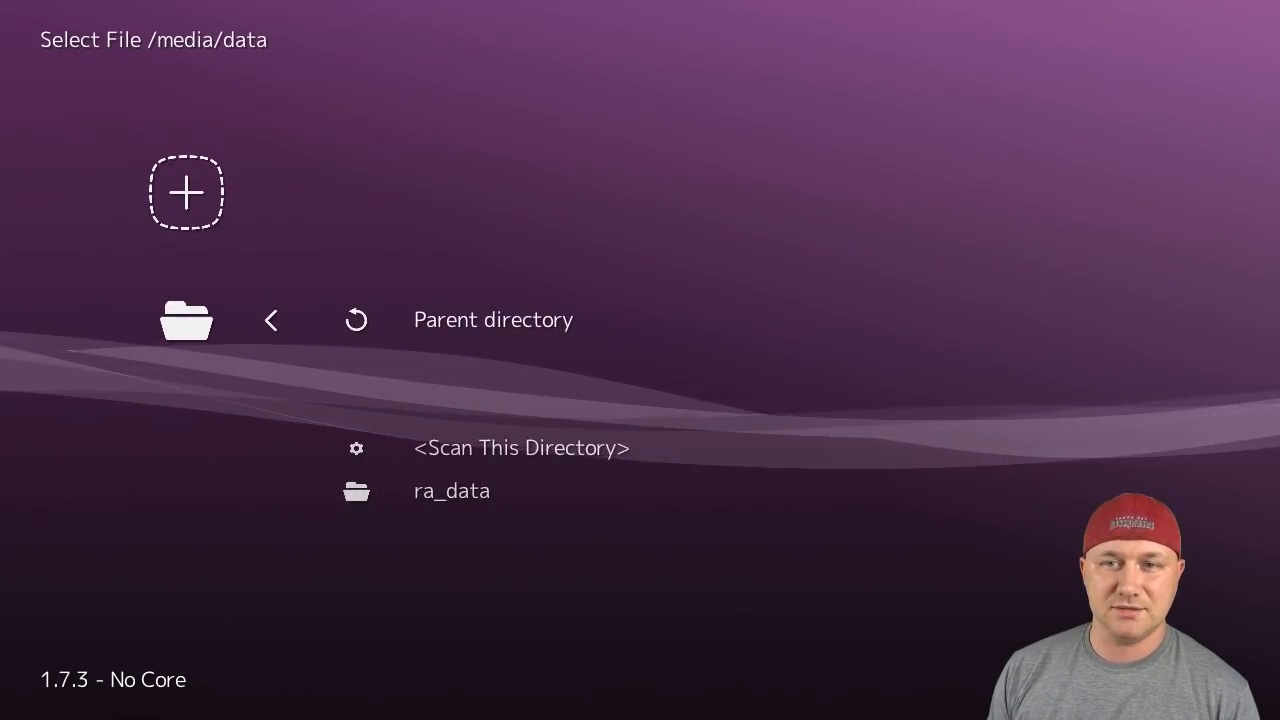
key("Down")
key("Down")
key("Return")
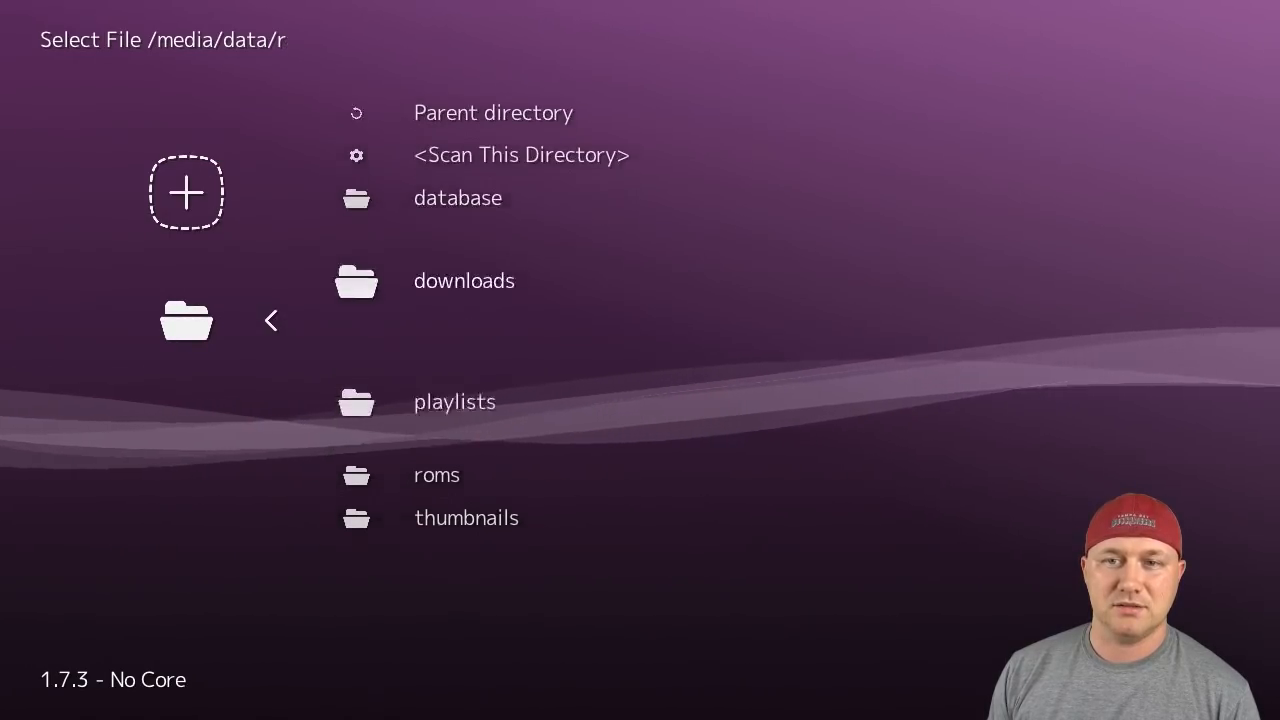
key("Down")
key("Return")
key("Down")
key("Down")
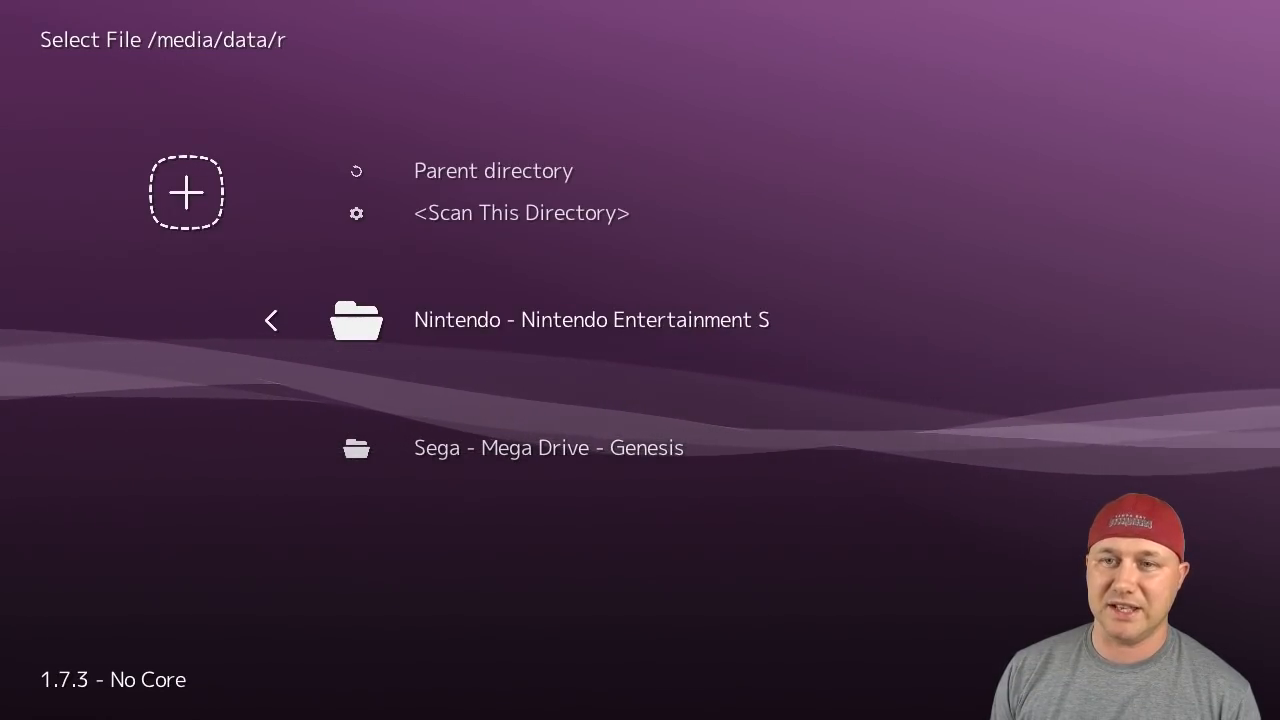
Enter the Sega - Mega Drive - Genesis folder and scan this directory for games
key("Down")
key("Return")
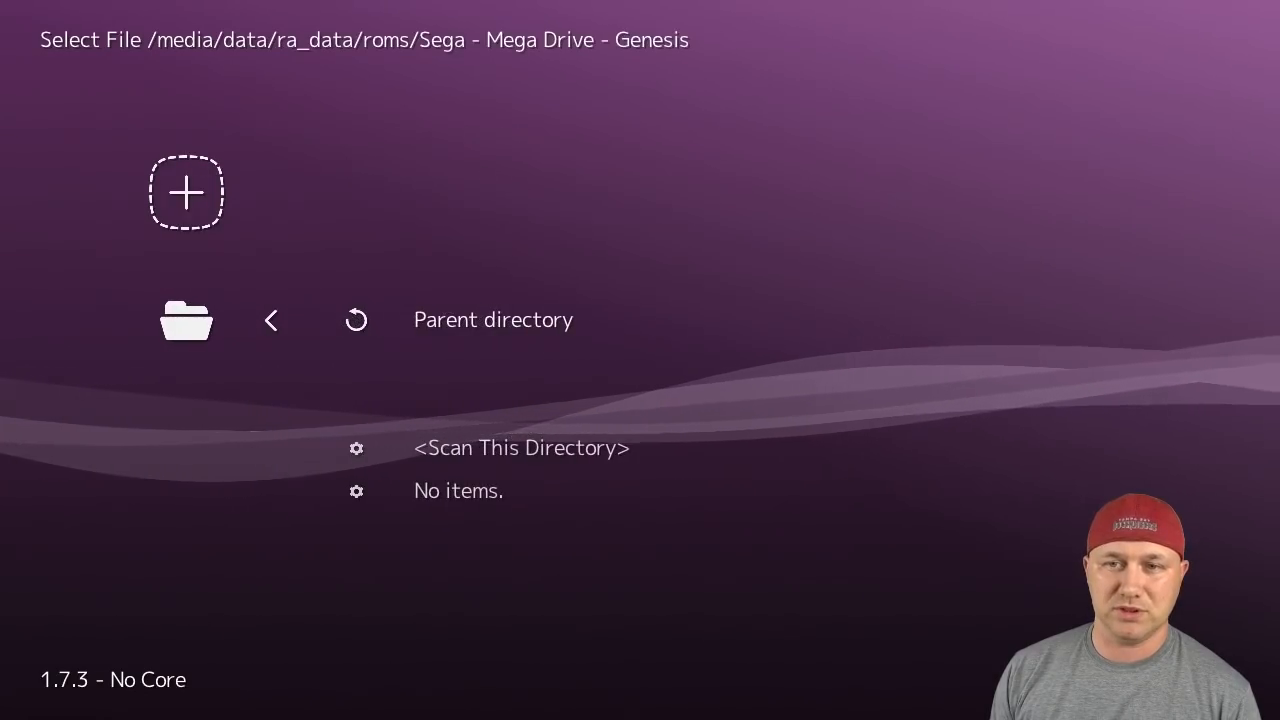
key("Down")
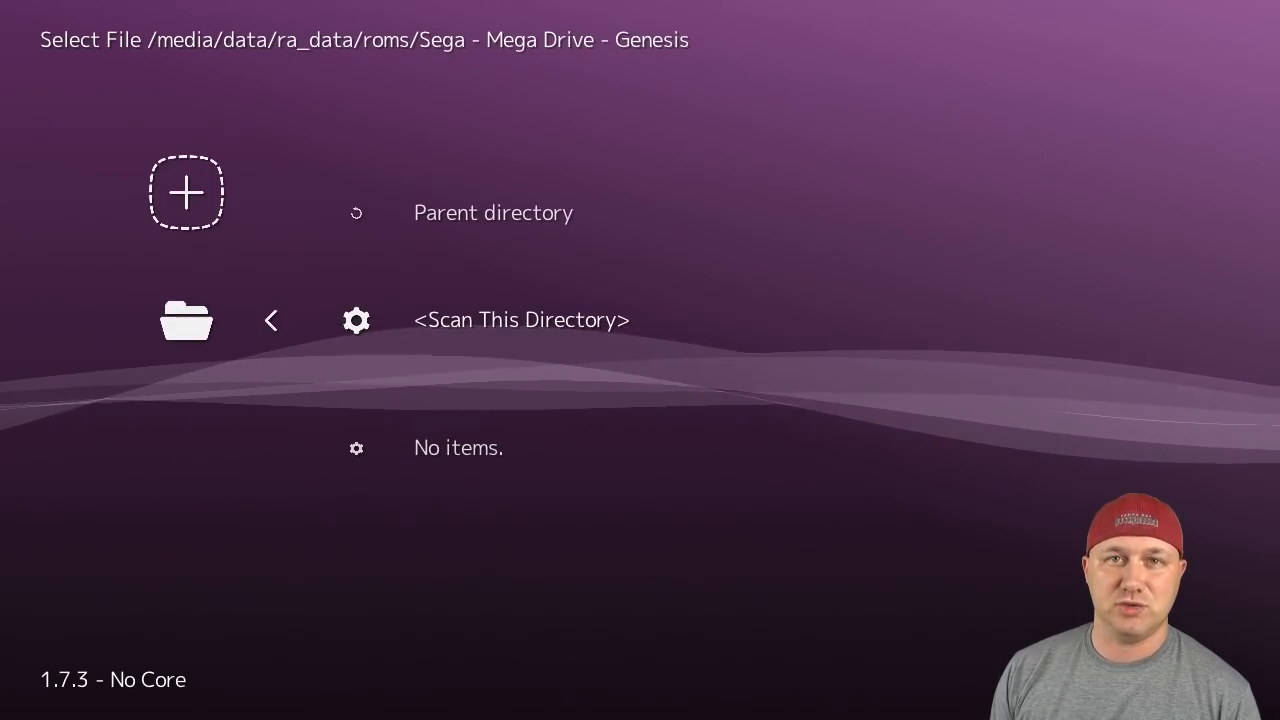
key("Return")
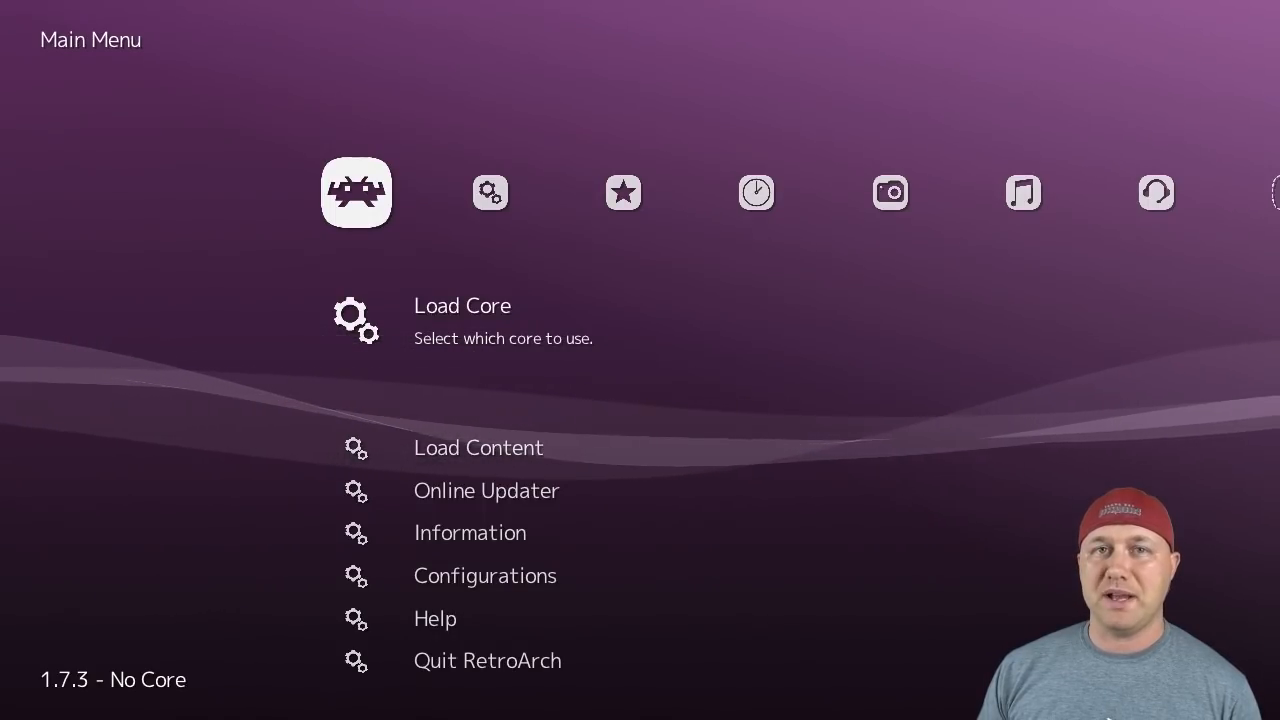
In Settings > Playlists, switch the NES playlist's default core to Nintendo - NES / Famicom (FCEUmm)
key("Right")
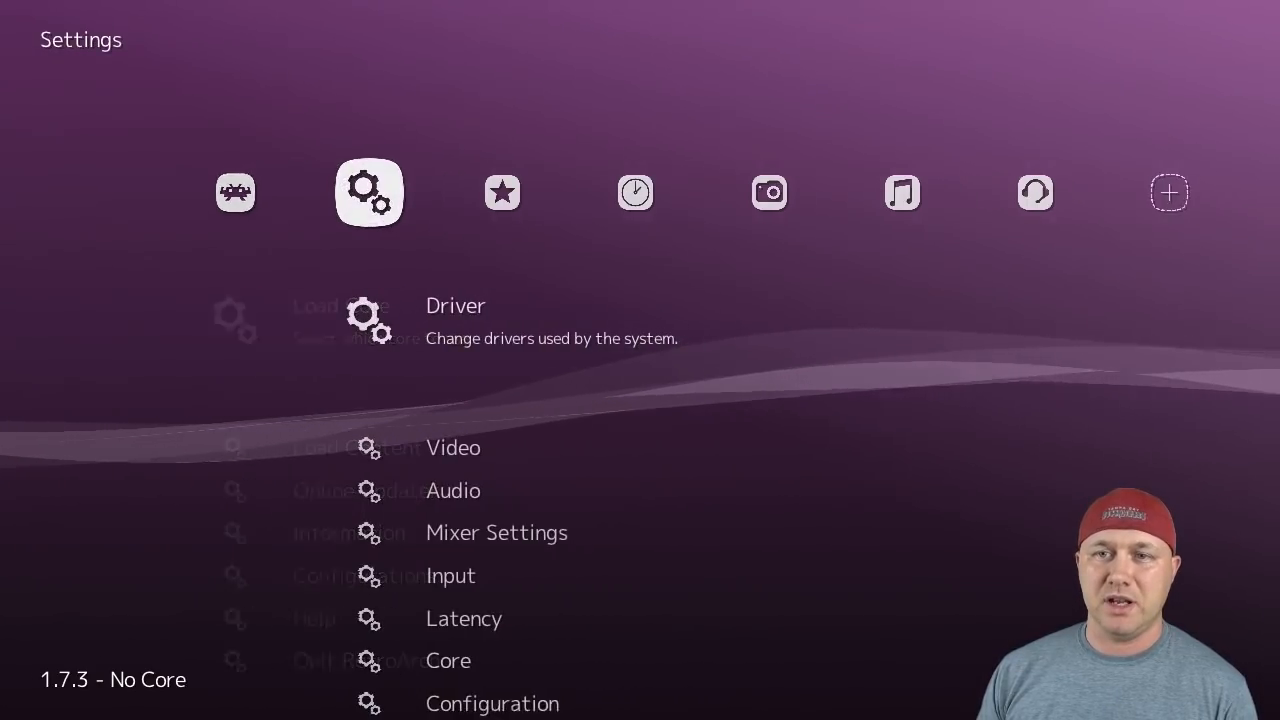
key("Down")
key("Down")
key("Down")
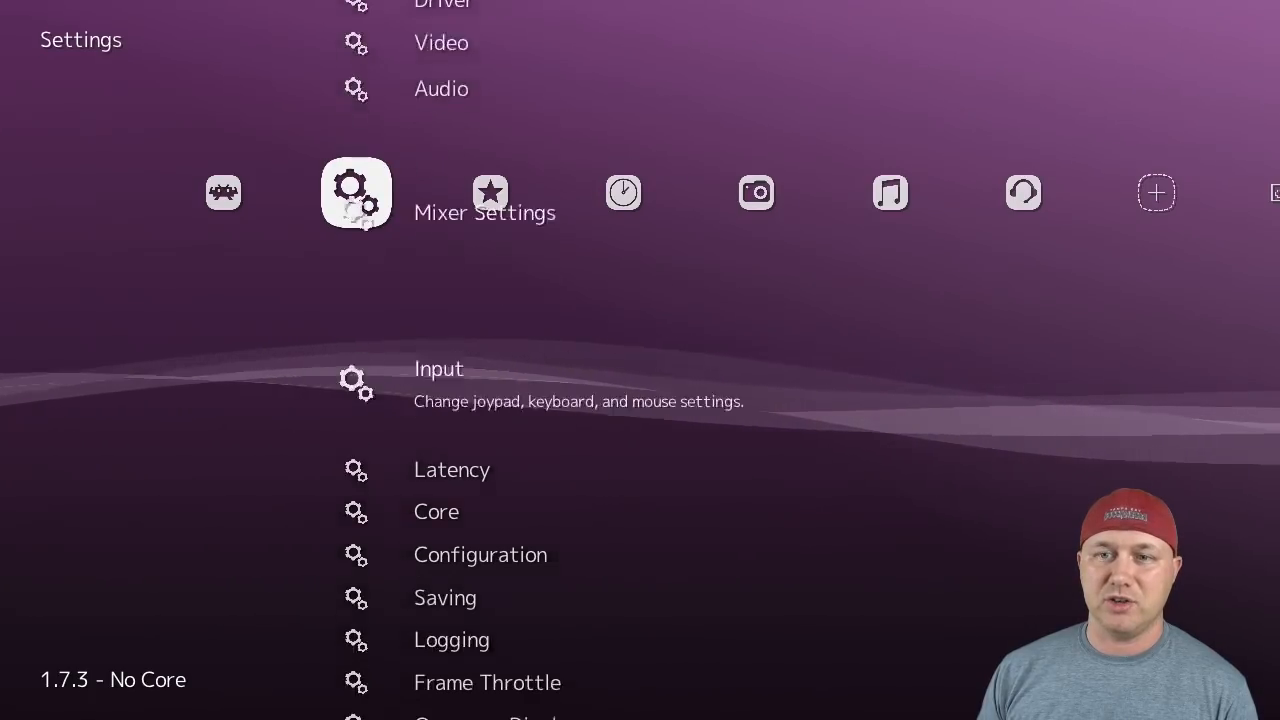
key("Down")
key("Down")
key("Down")
key("Down")
key("Down")
key("Down")
key("Down")
key("Down")
key("Down")
key("Down")
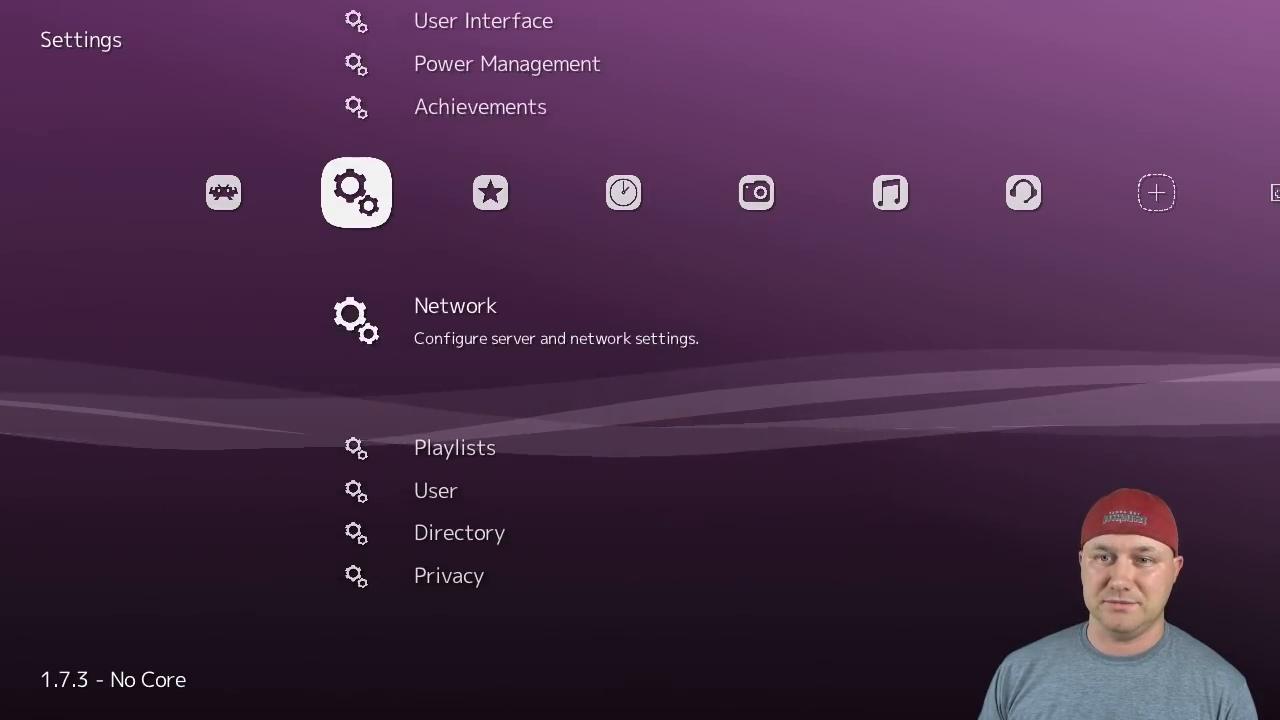
key("Down")
key("Return")
key("Down")
key("Down")
key("Down")
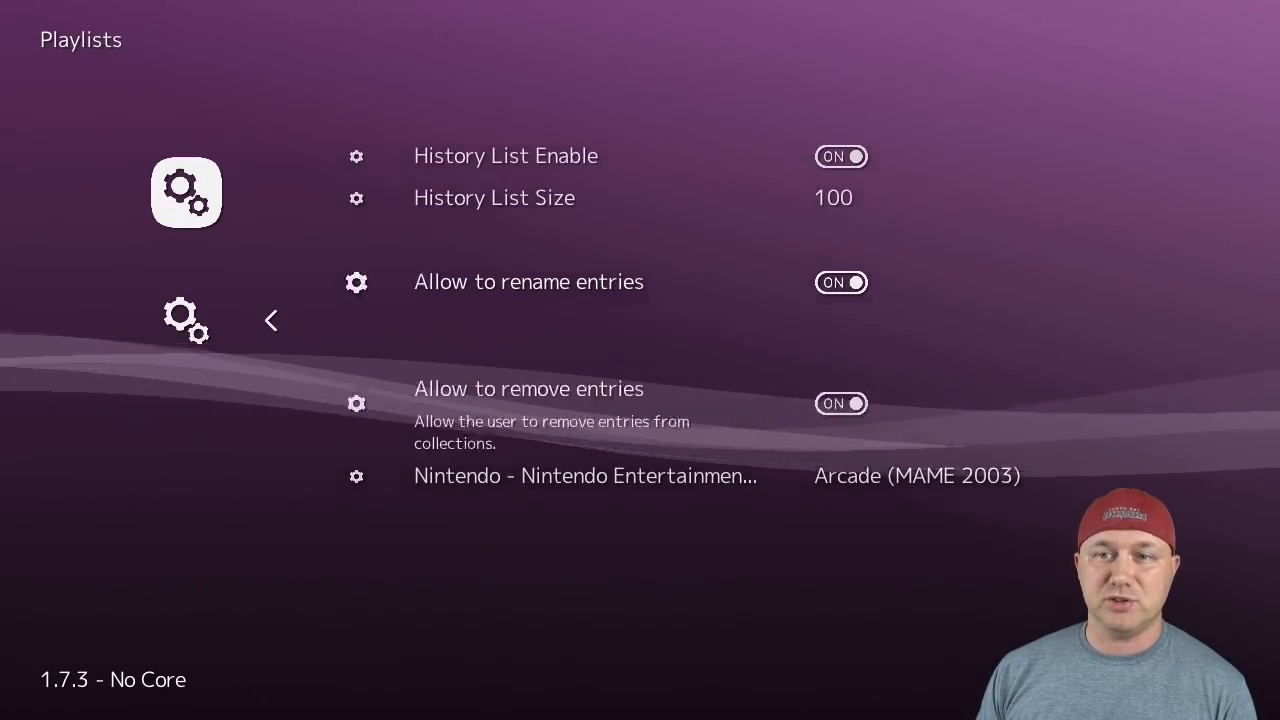
key("Down")
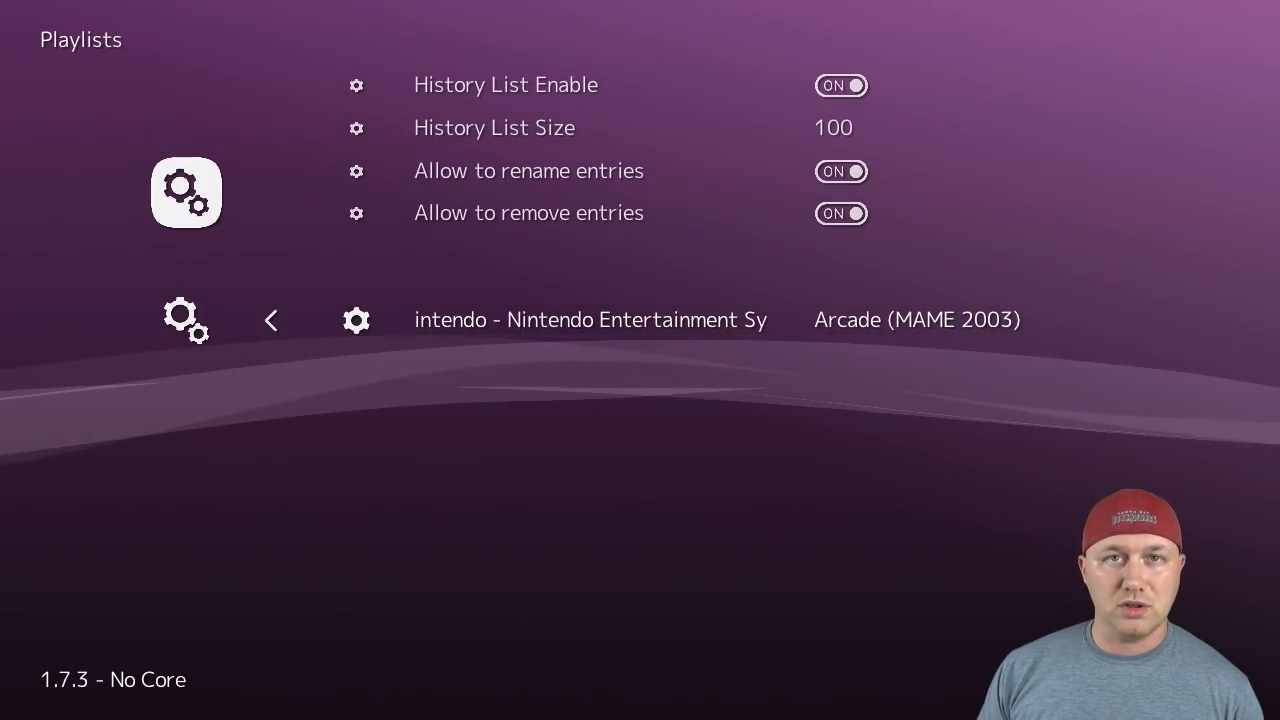
key("Right")
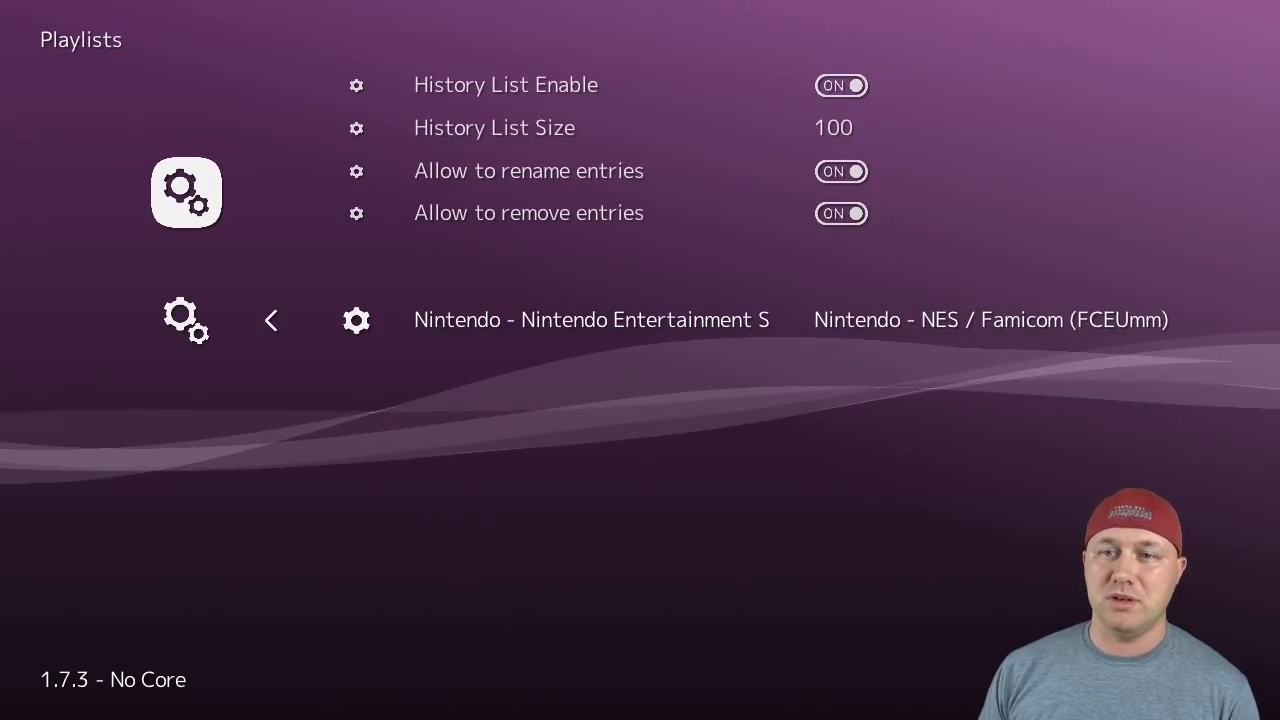
Back out of the playlist settings and return to the Import content category
key("BackSpace")
key("Up")
key("Up")
key("Up")
key("Up")
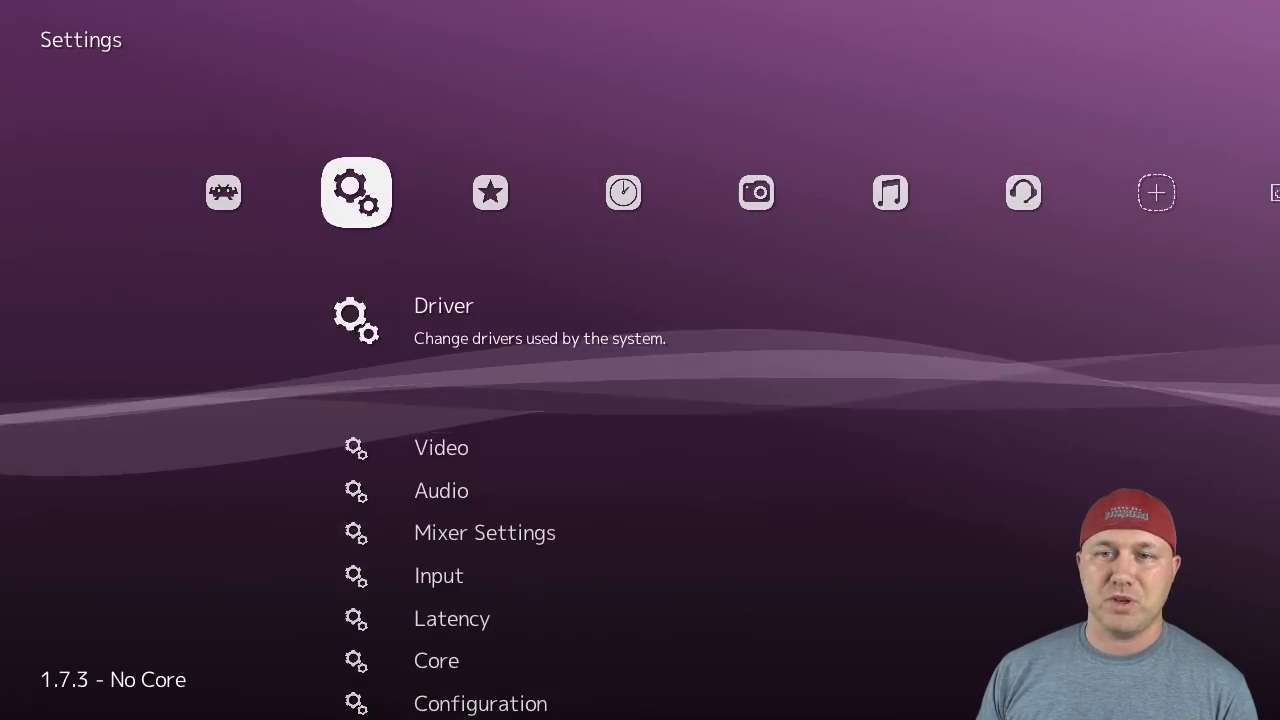
key("Right")
key("Right")
key("Right")
key("Right")
key("Right")
key("Right")
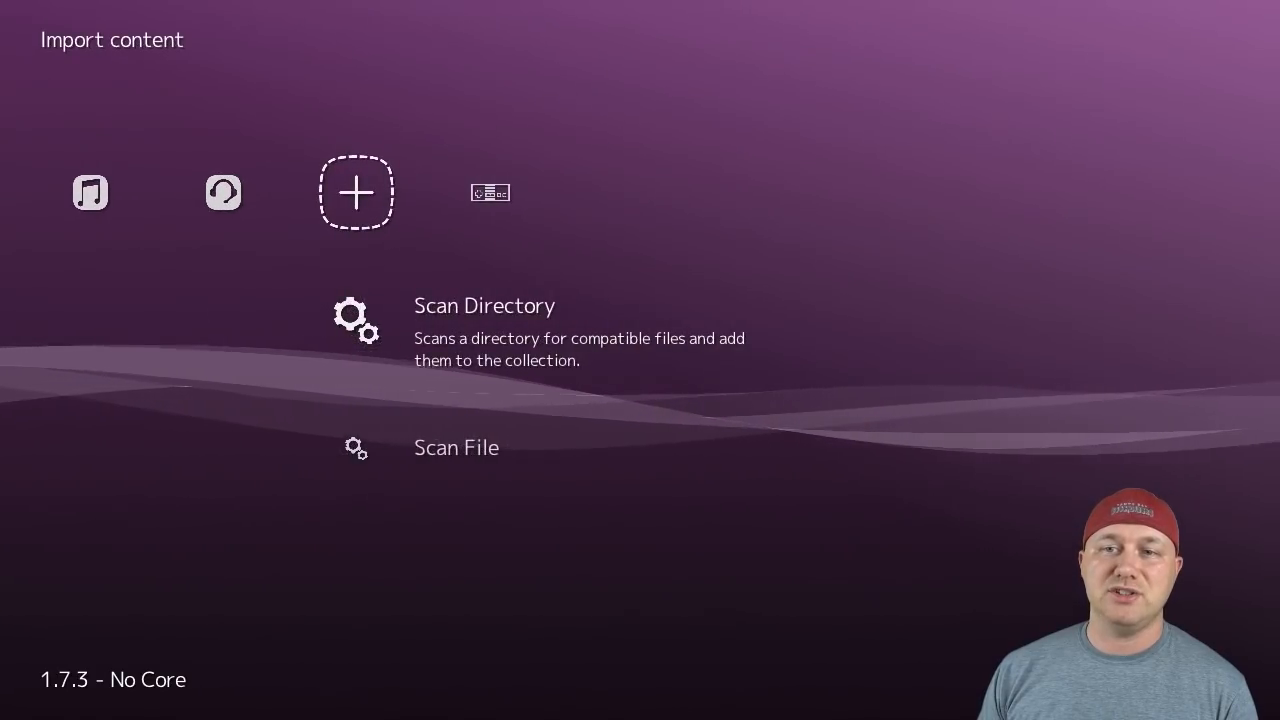
key("Right")
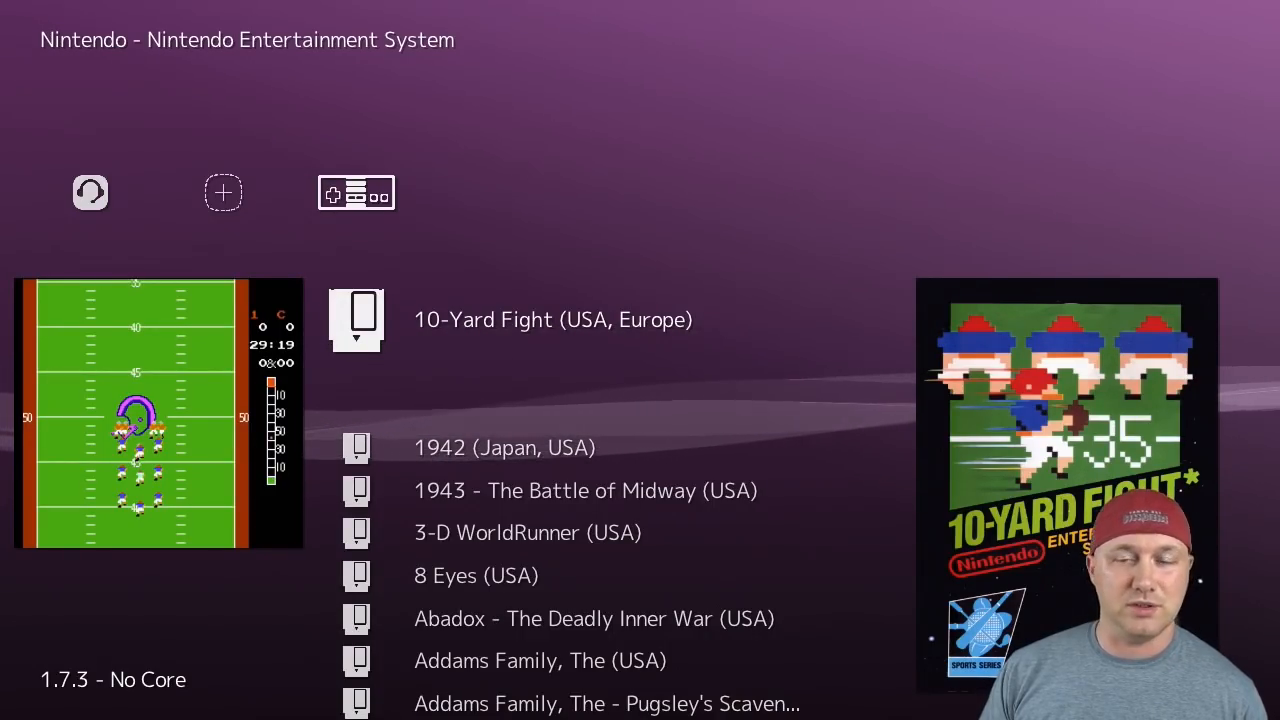
Step through the NES game list from 1942 onward viewing box art, then back up to Baseball Stars
key("Down")
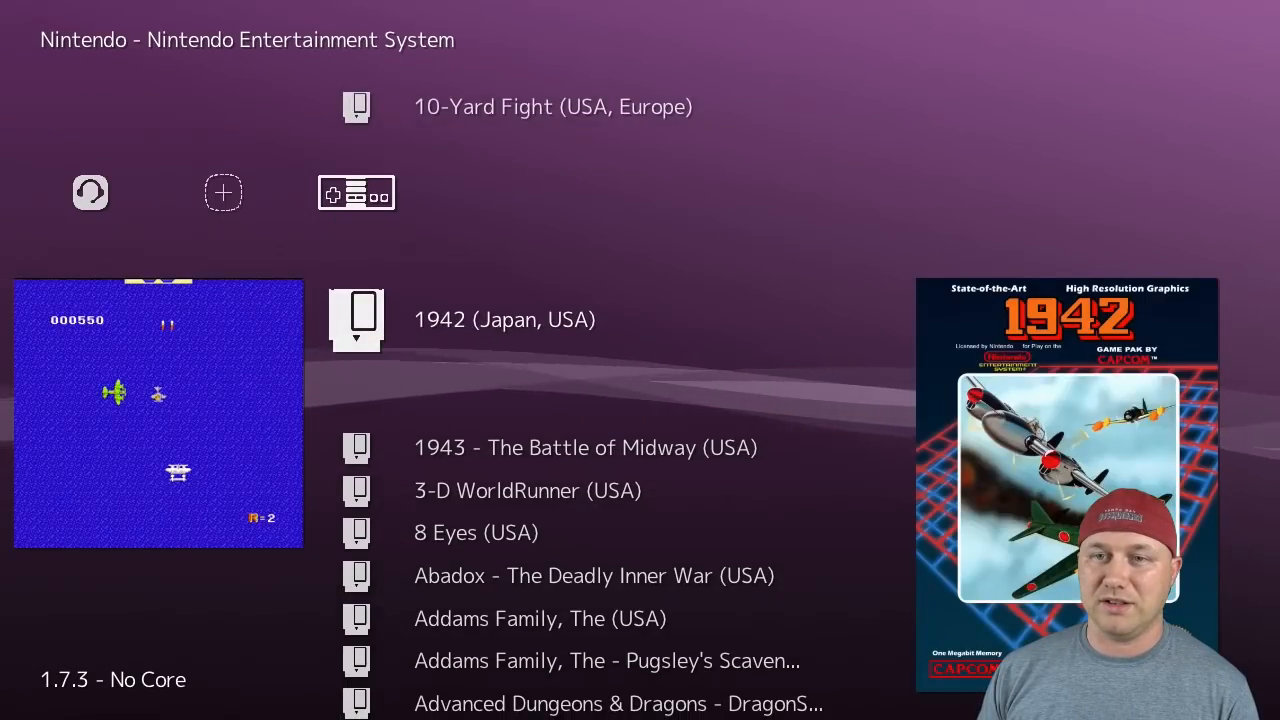
key("Down")
key("Down")
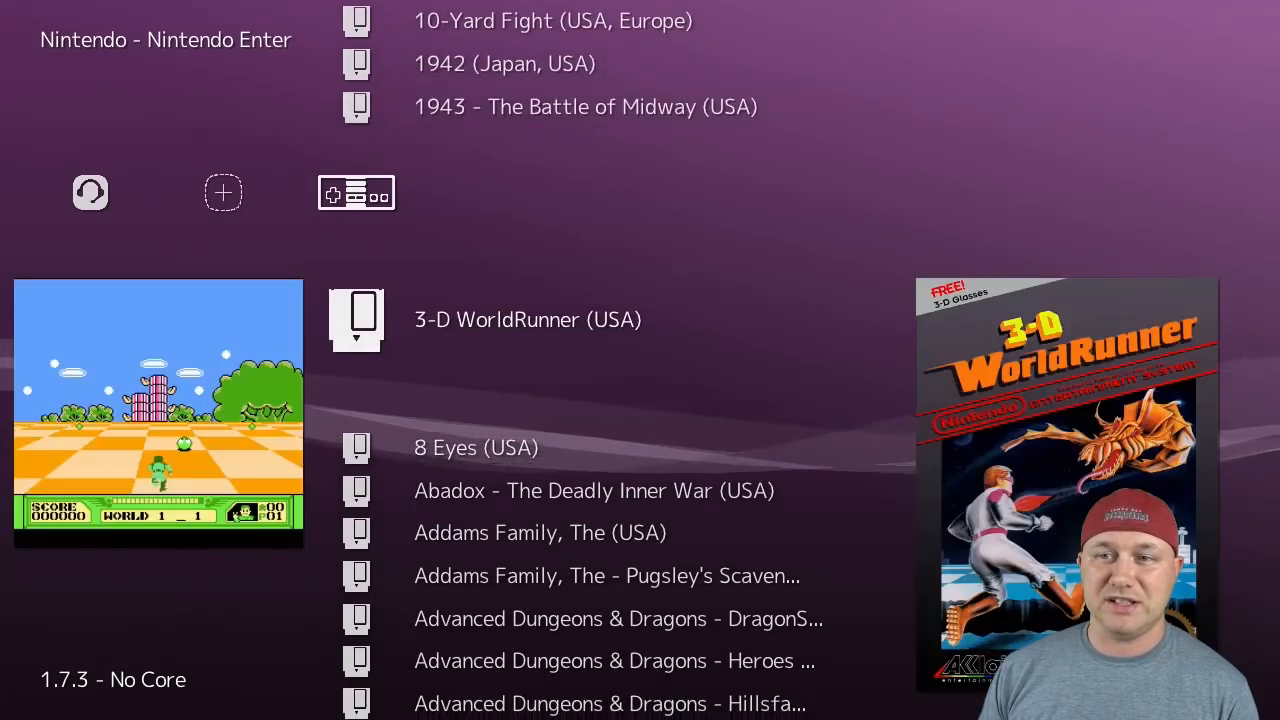
key("Down")
key("Down")
key("Down")
key("Down")
key("Down")
key("Down")
key("Down")
key("Down")
key("Down")
key("Down")
key("Down")
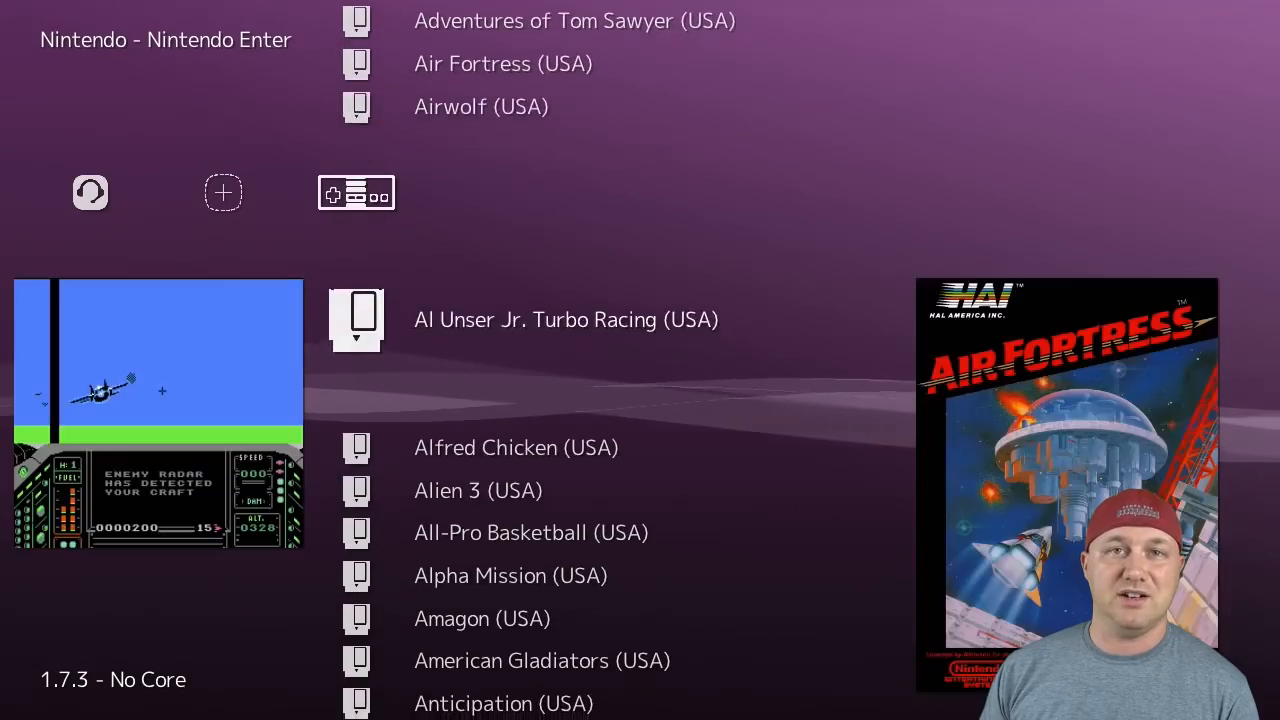
key("Down")
key("Down")
key("Down")
key("Down")
key("Down")
key("Down")
key("Down")
key("Down")
key("Down")
key("Down")
key("Down")
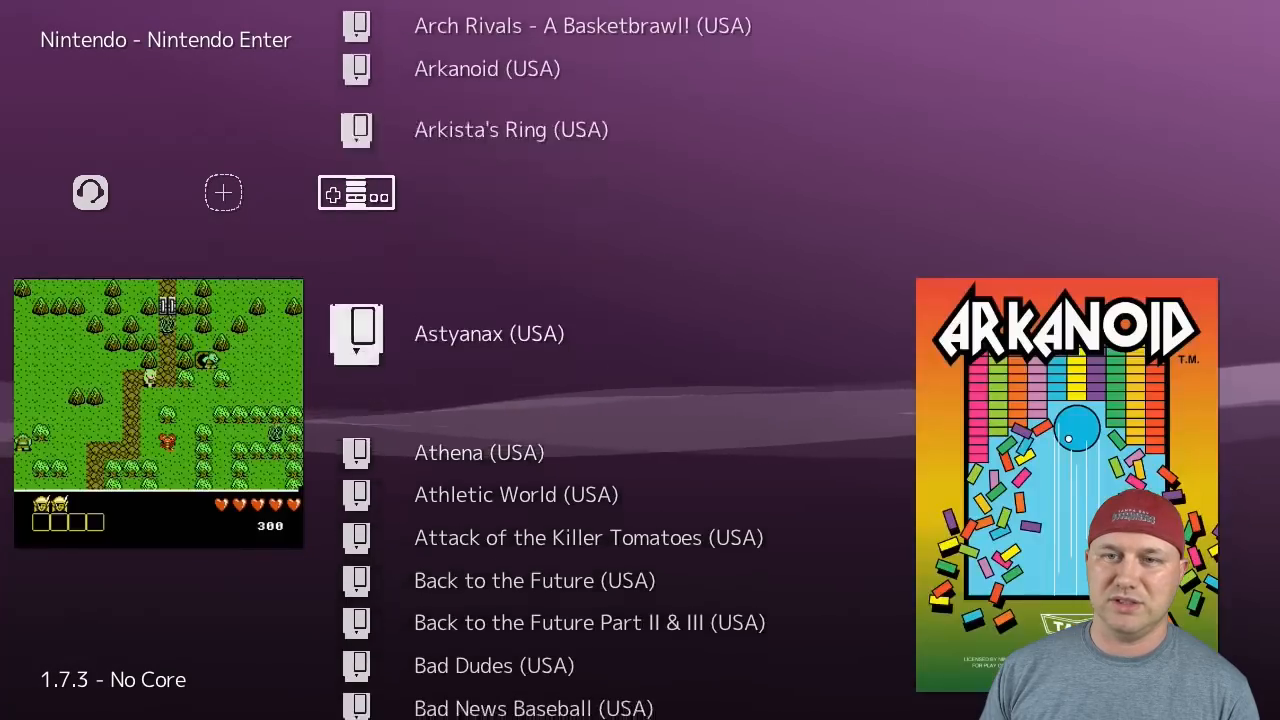
key("Down")
key("Down")
key("Down")
key("Down")
key("Down")
key("Down")
key("Down")
key("Down")
key("Down")
key("Down")
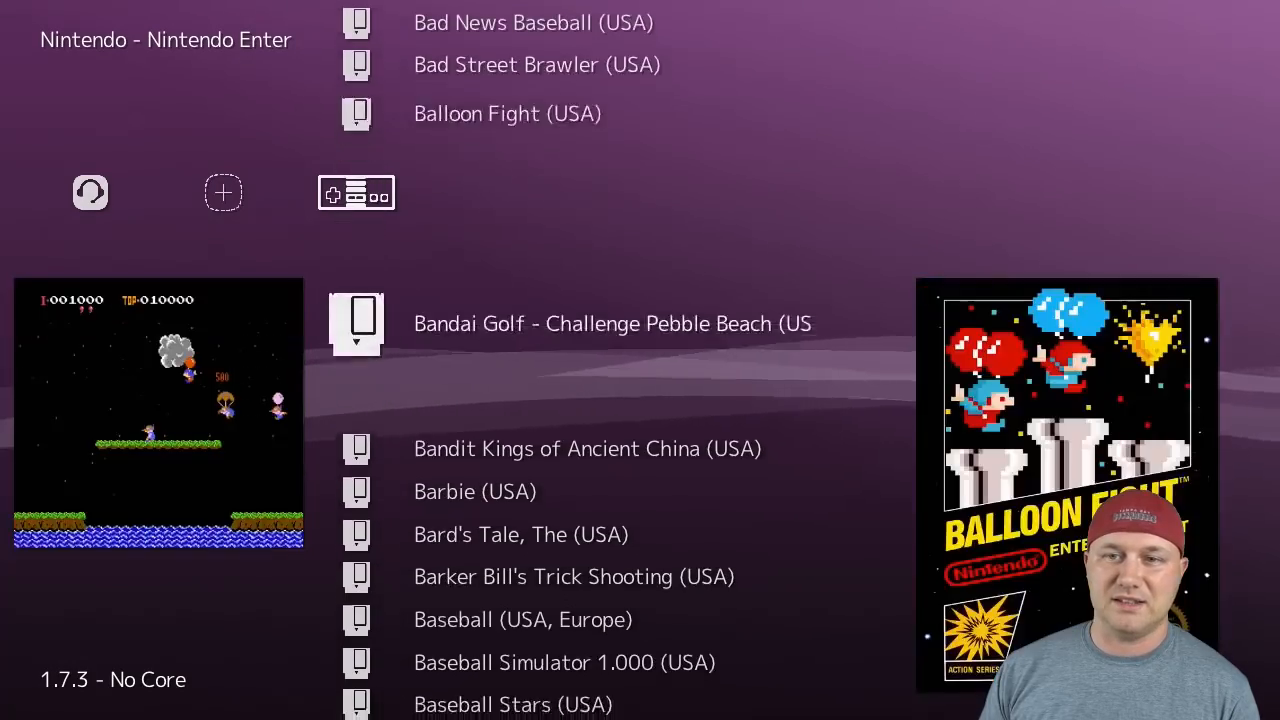
key("Down")
key("Down")
key("Down")
key("Down")
key("Down")
key("Down")
key("Down")
key("Down")
key("Down")
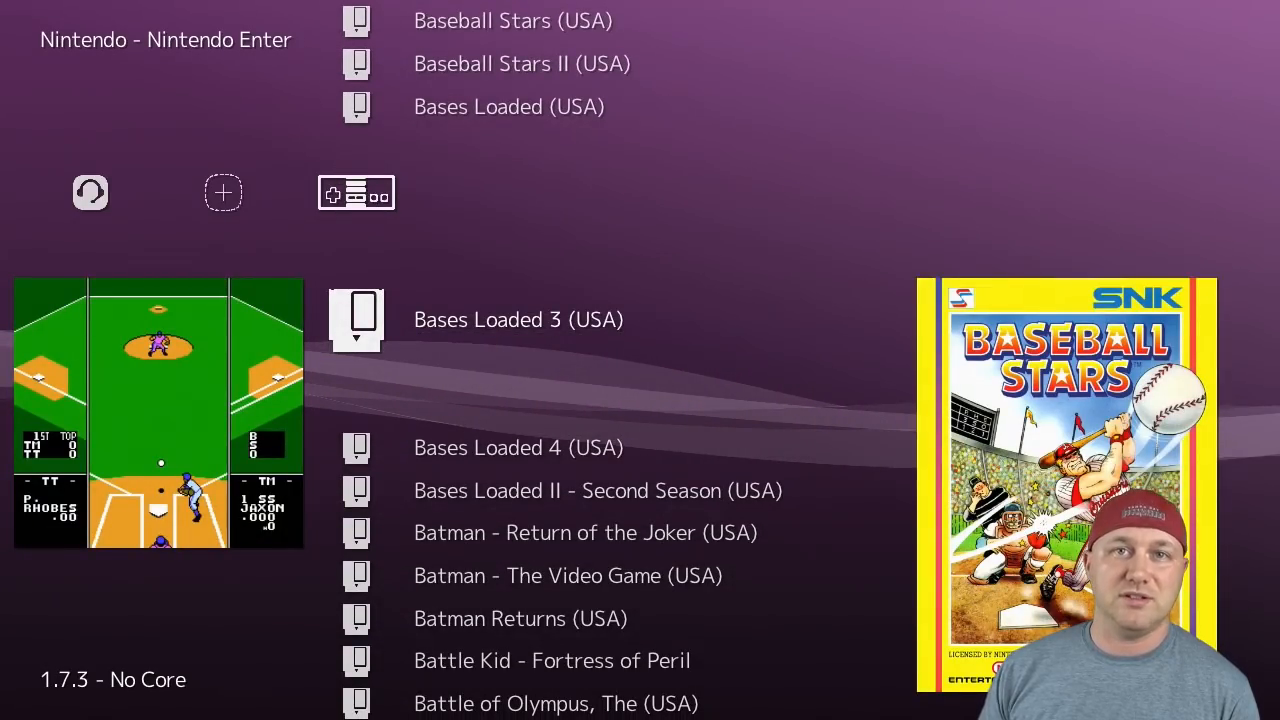
key("Up")
key("Up")
key("Up")
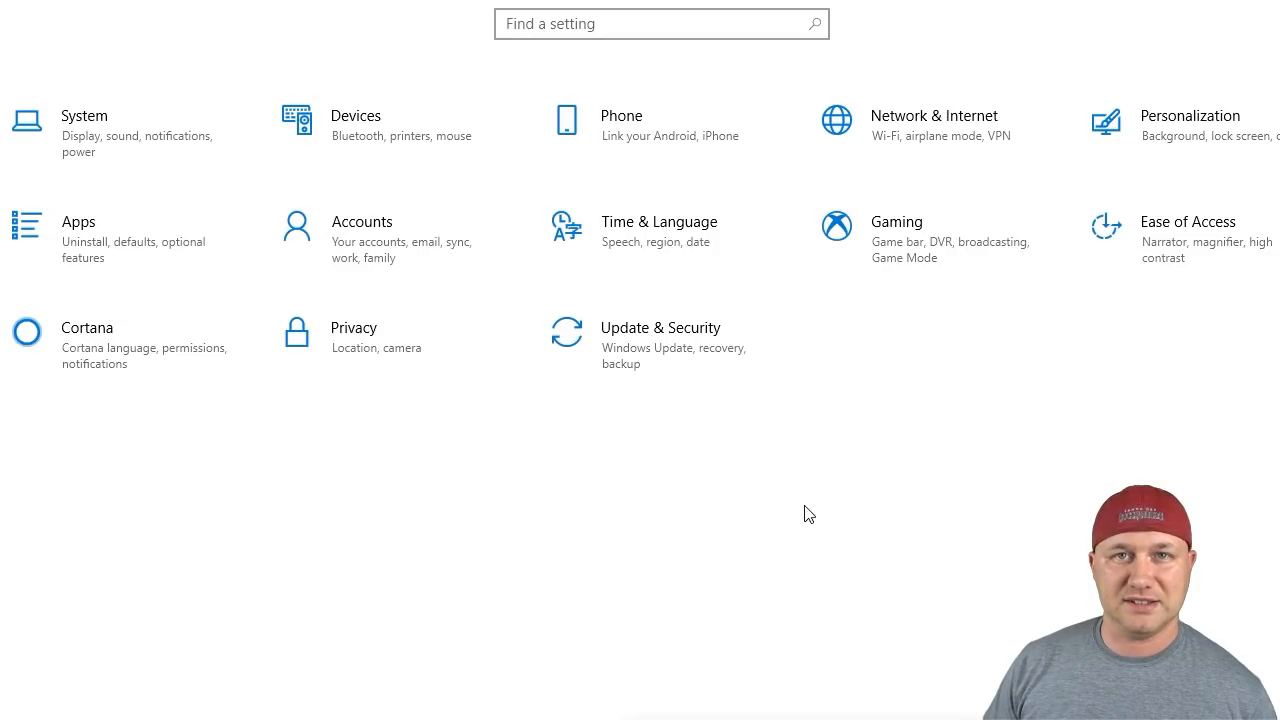
Go through Network & Internet to the Sharing options showing advanced sharing settings
left_click(923, 138)
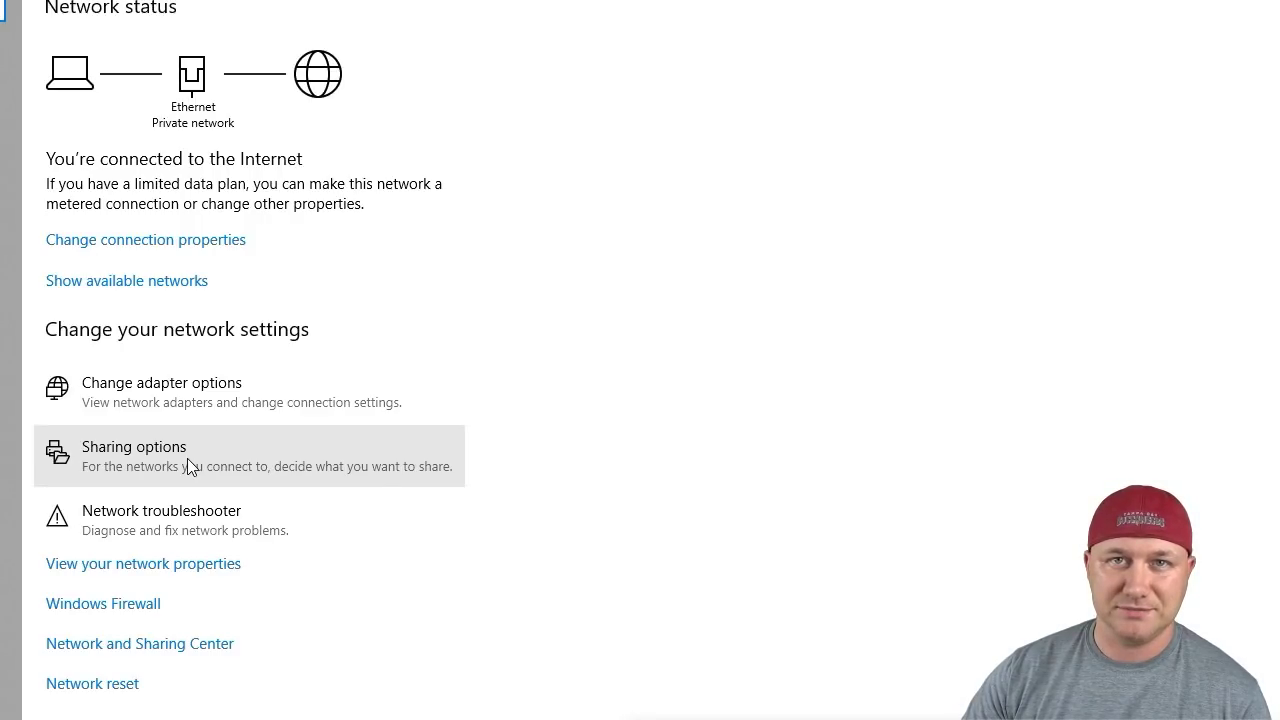
left_click(187, 458)
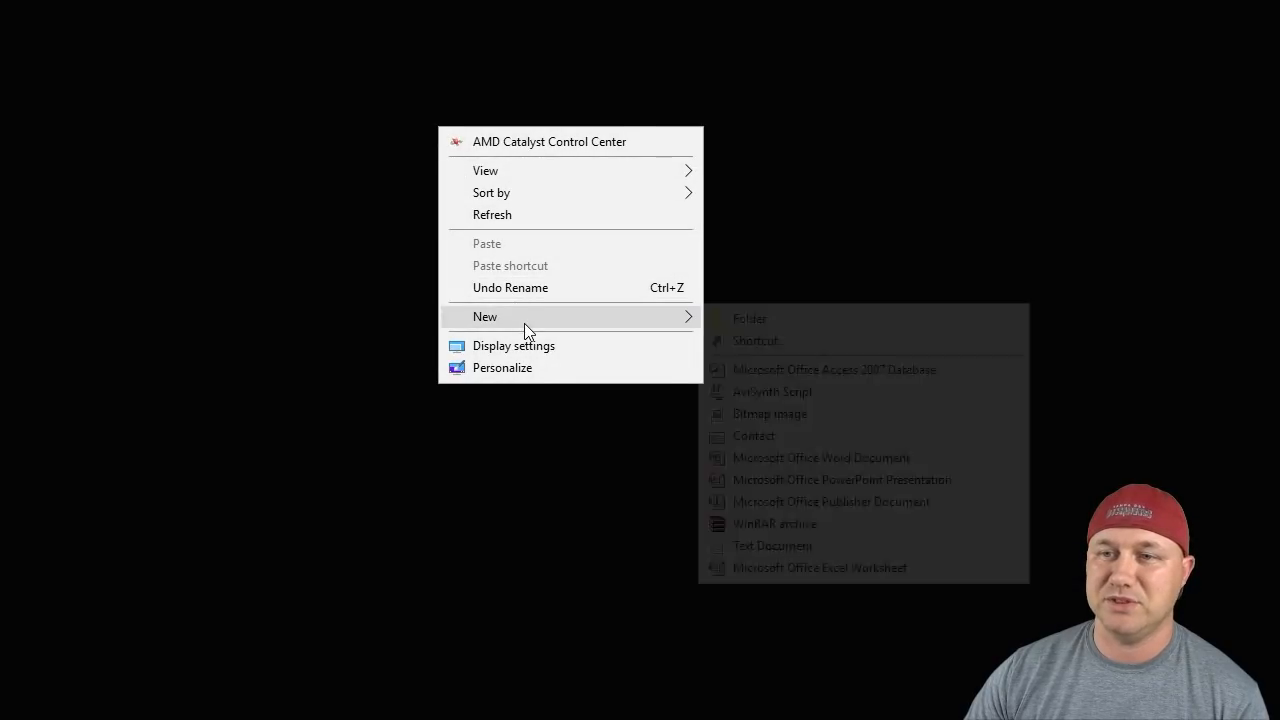
Create a desktop folder Neo and share it from Properties > Sharing with Everyone at read access
left_click(737, 317)
type("Neo")
key("Return")
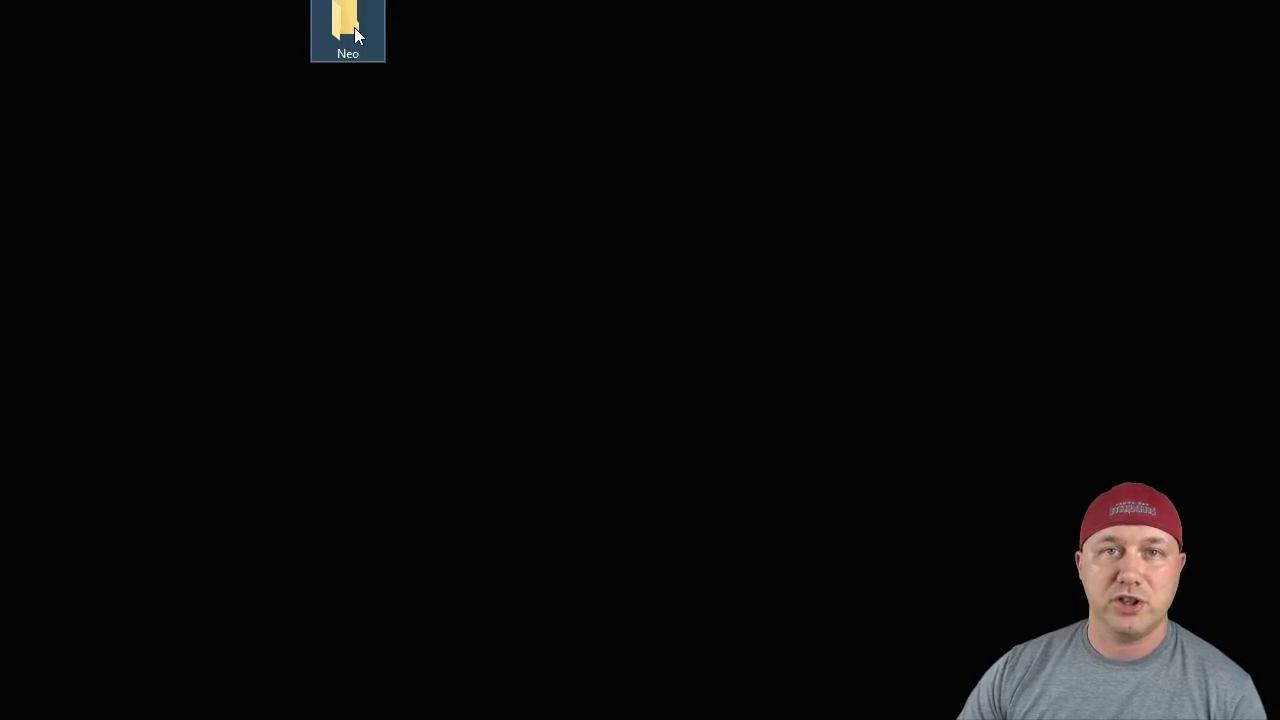
right_click(354, 27)
left_click(489, 649)
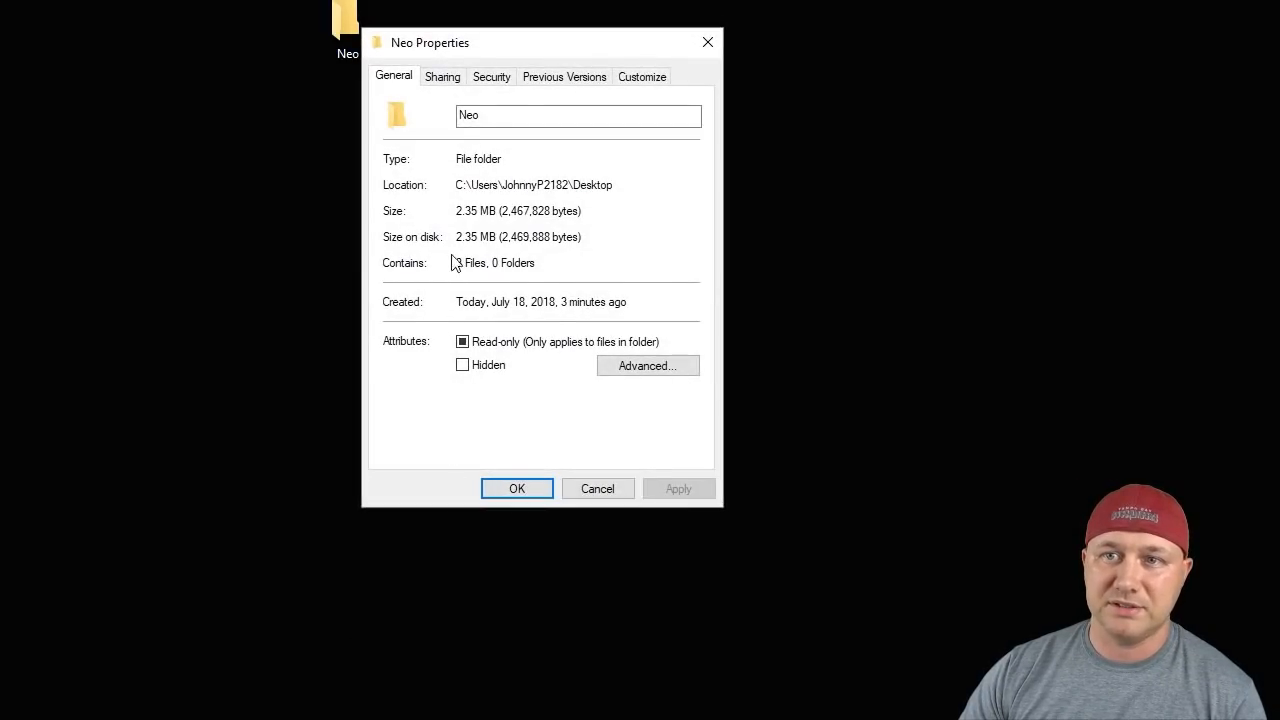
left_click(443, 77)
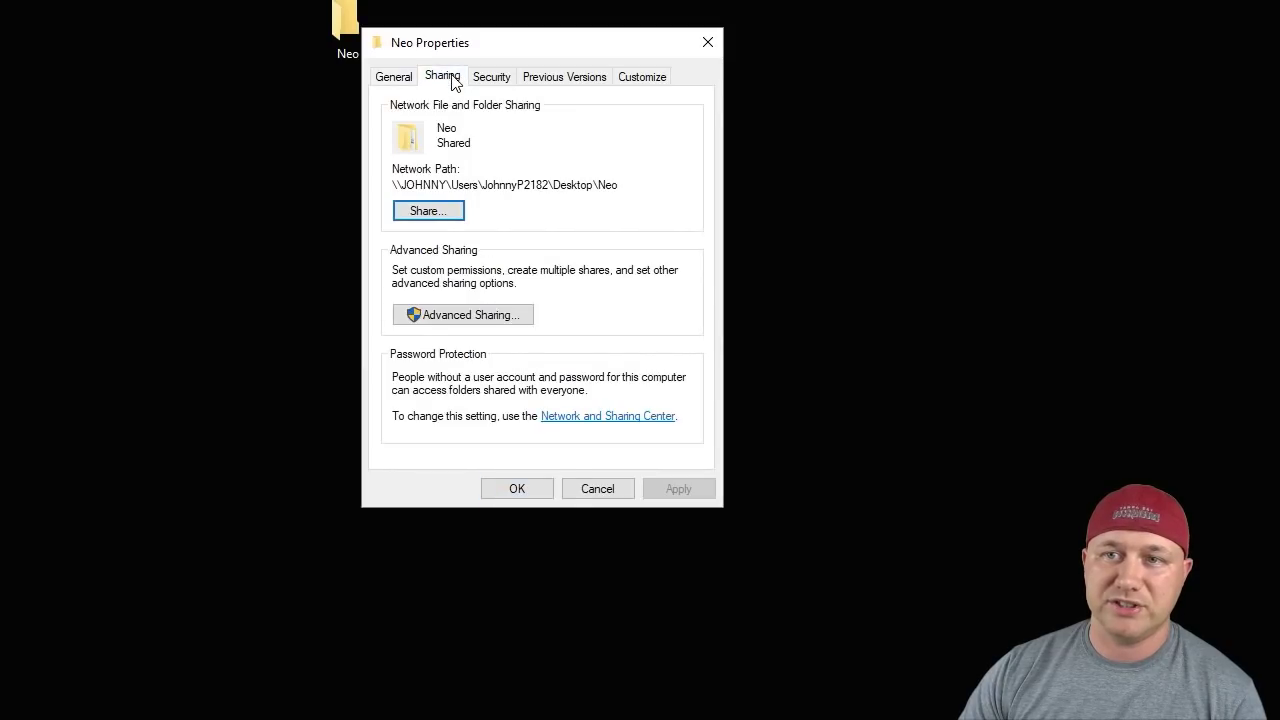
left_click(428, 211)
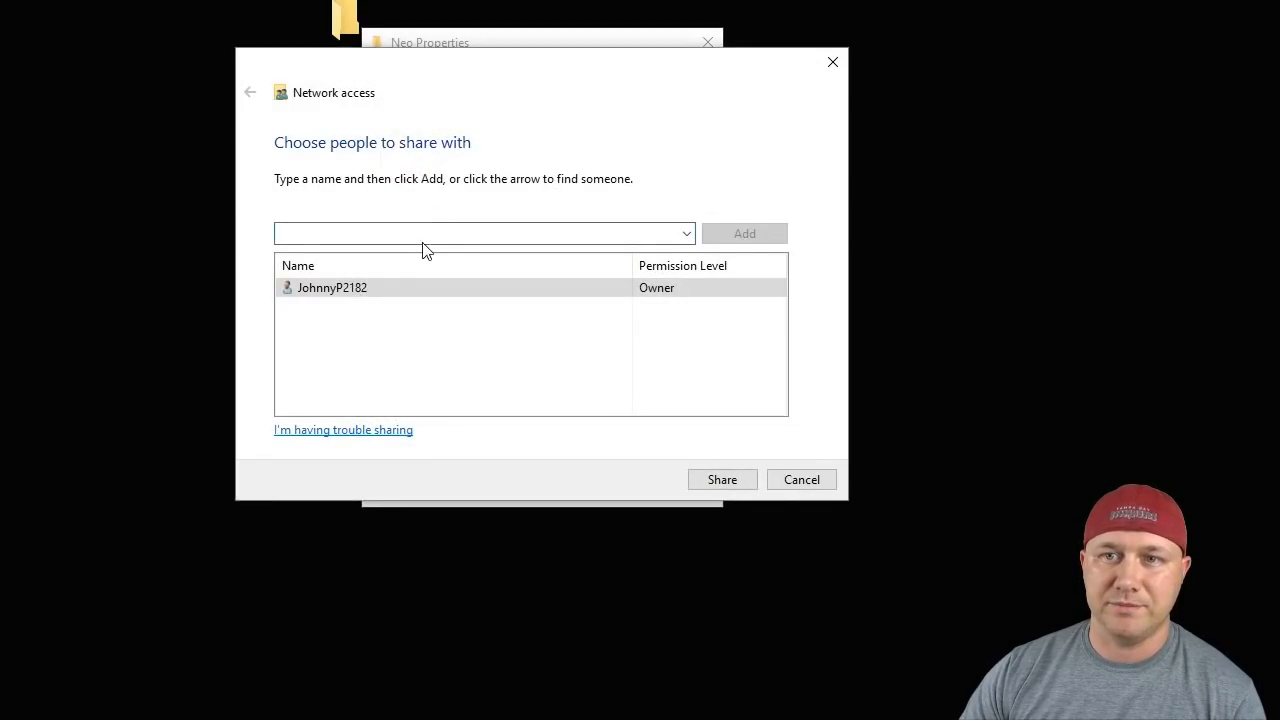
left_click(687, 234)
left_click(397, 282)
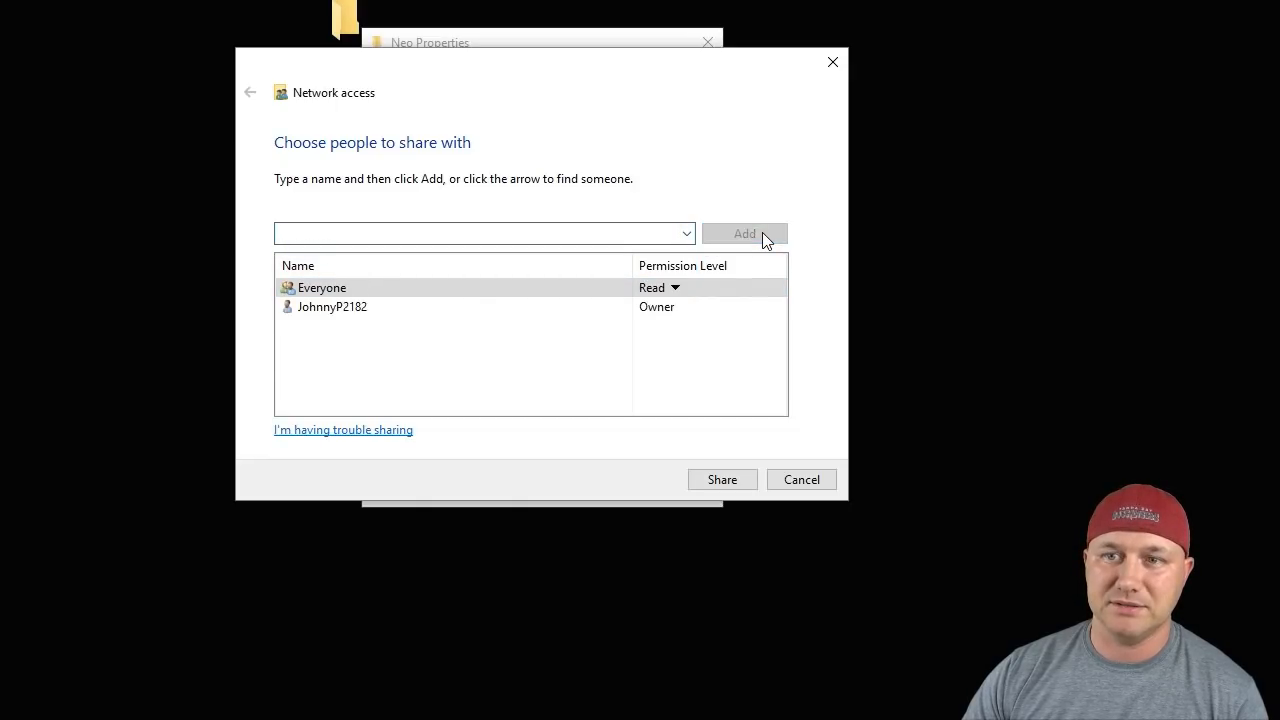
left_click(722, 479)
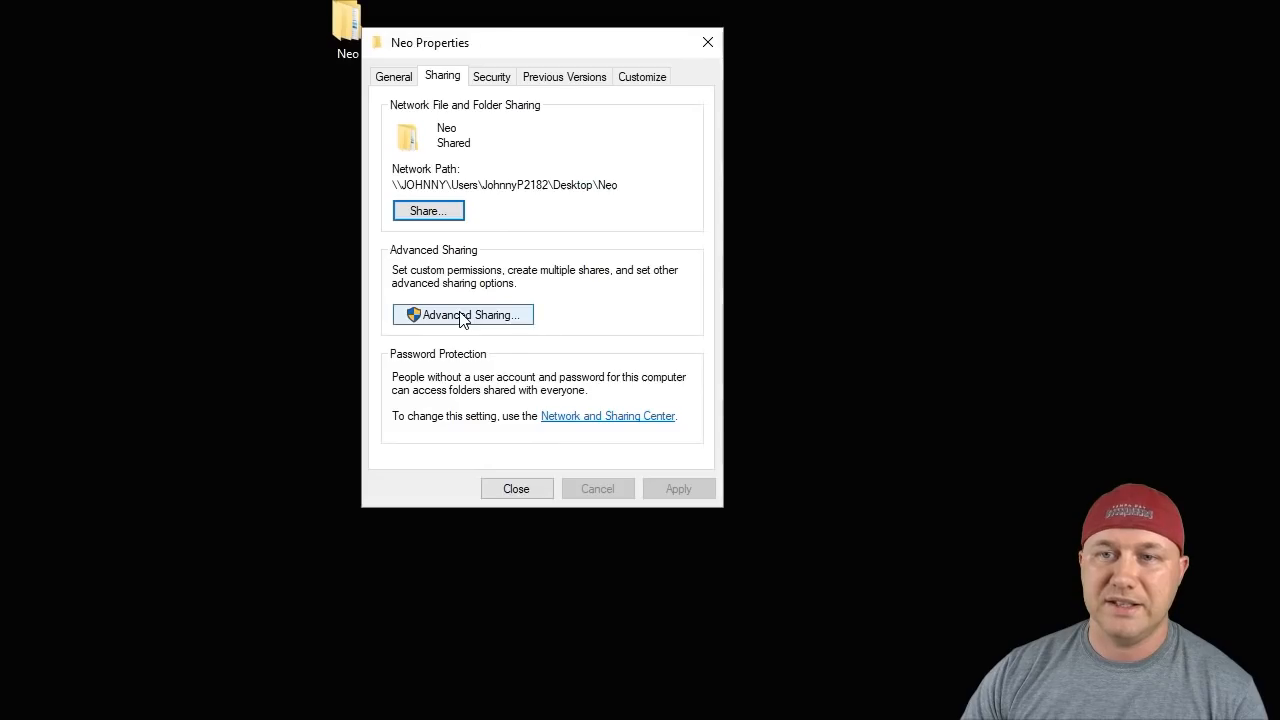
Enable Advanced Sharing under share name Neo, confirm it, and review the Security permissions
left_click(463, 315)
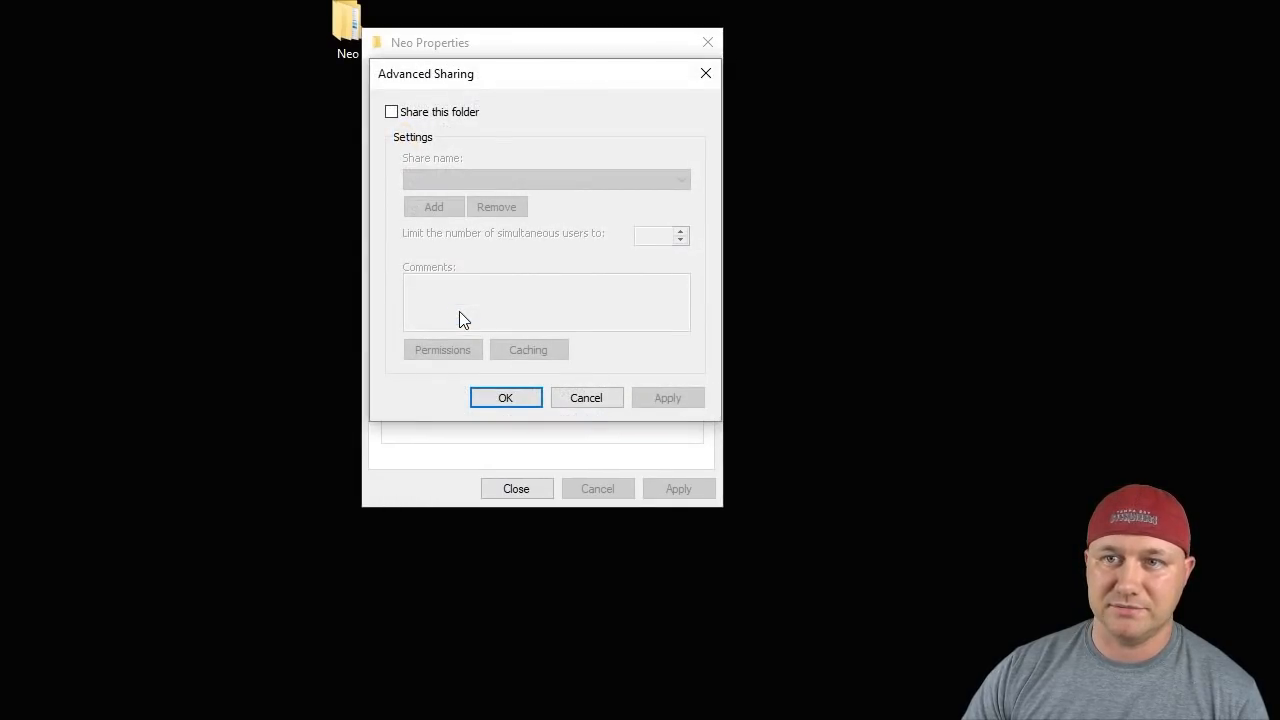
left_click(391, 112)
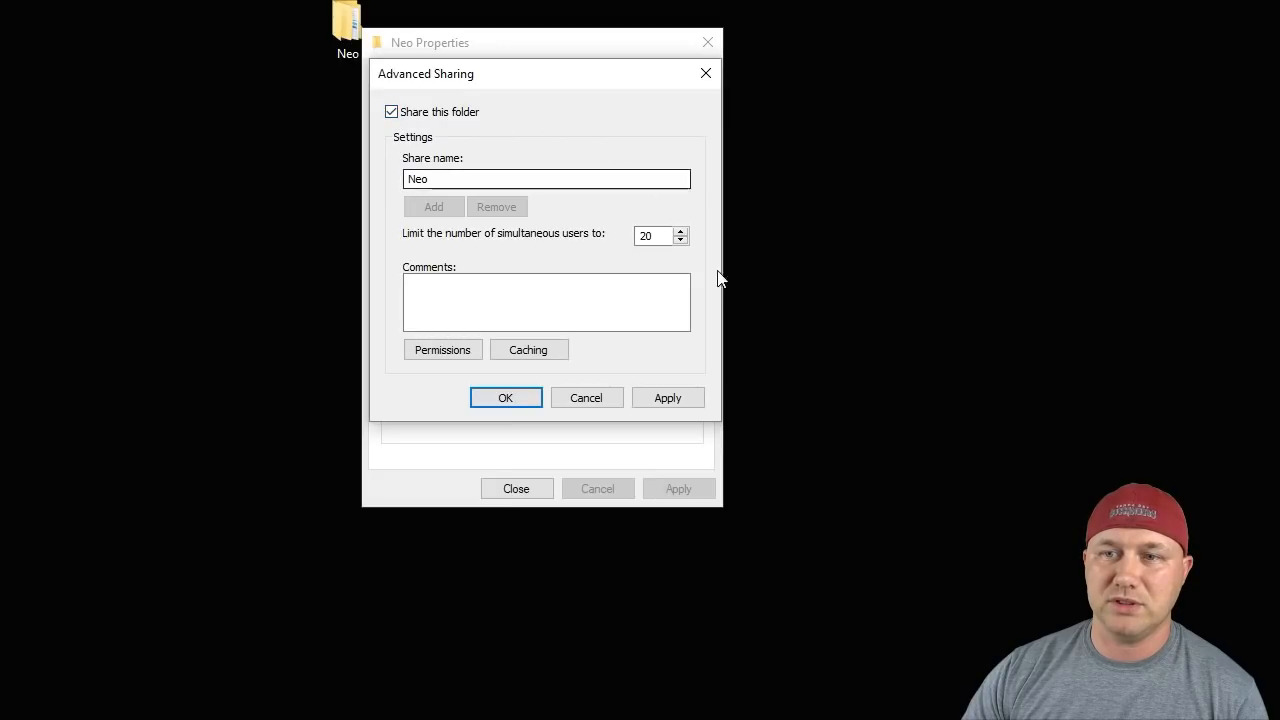
left_click(667, 398)
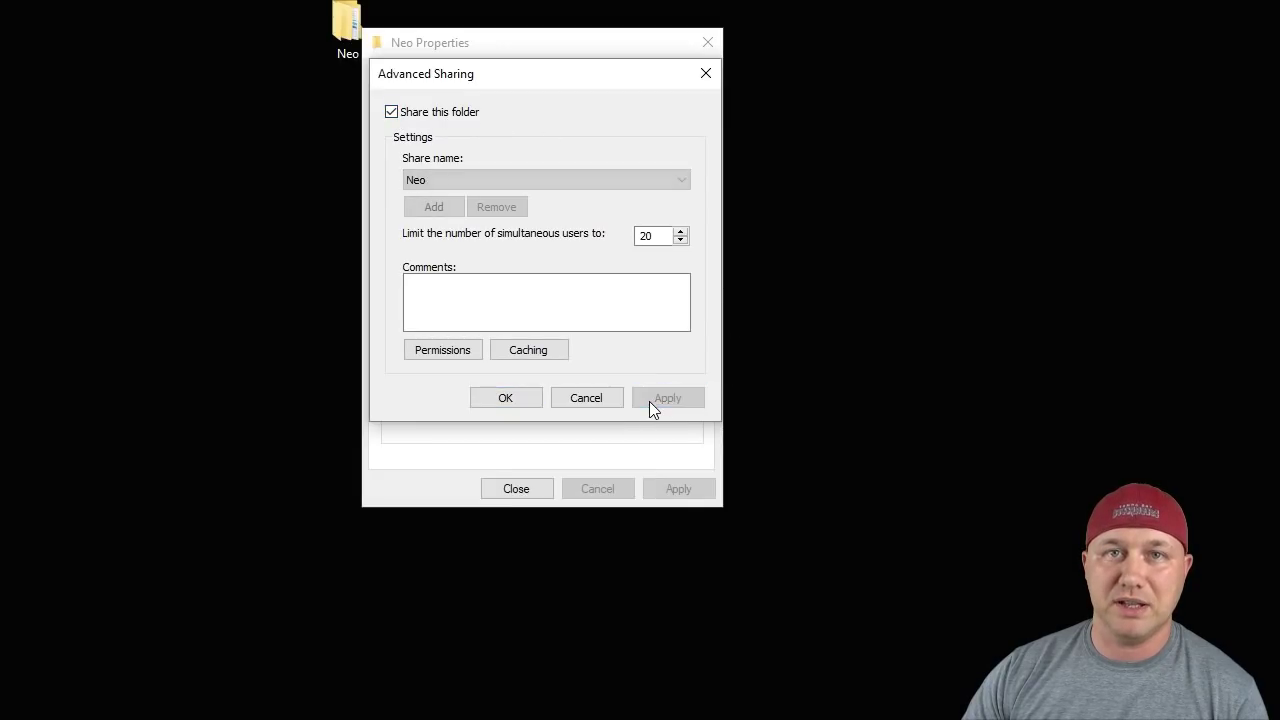
left_click(505, 398)
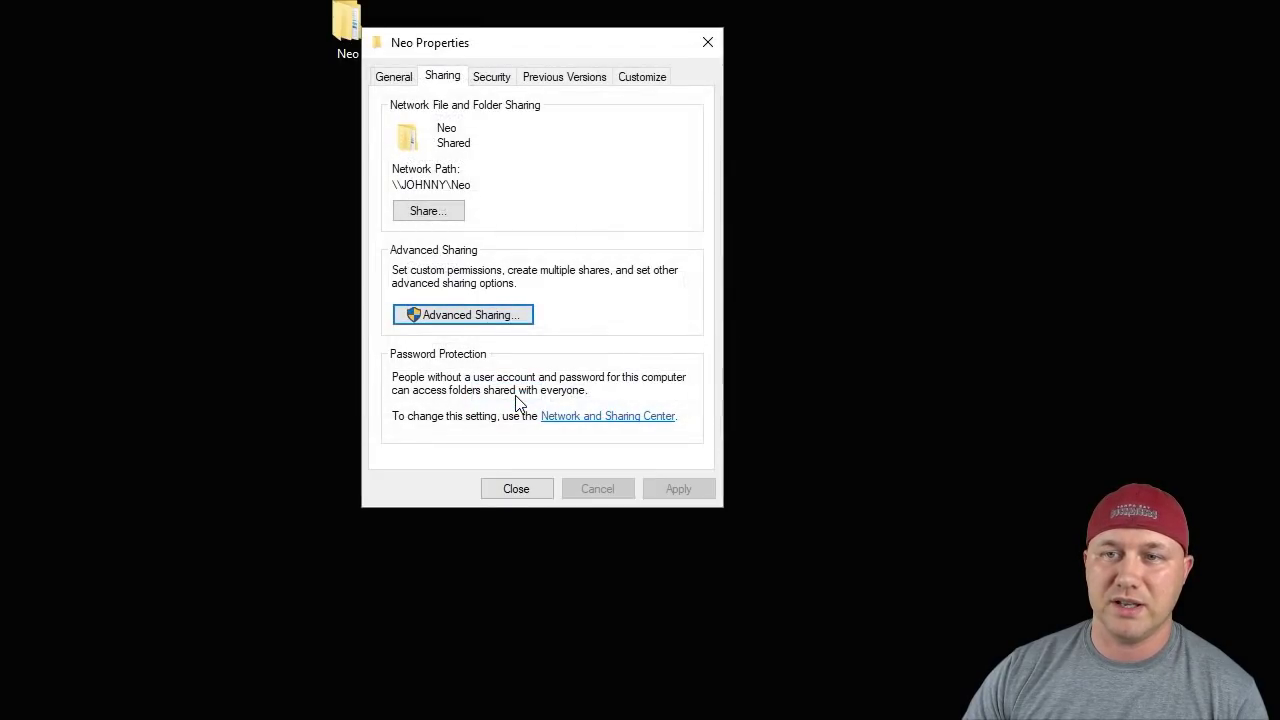
left_click(495, 78)
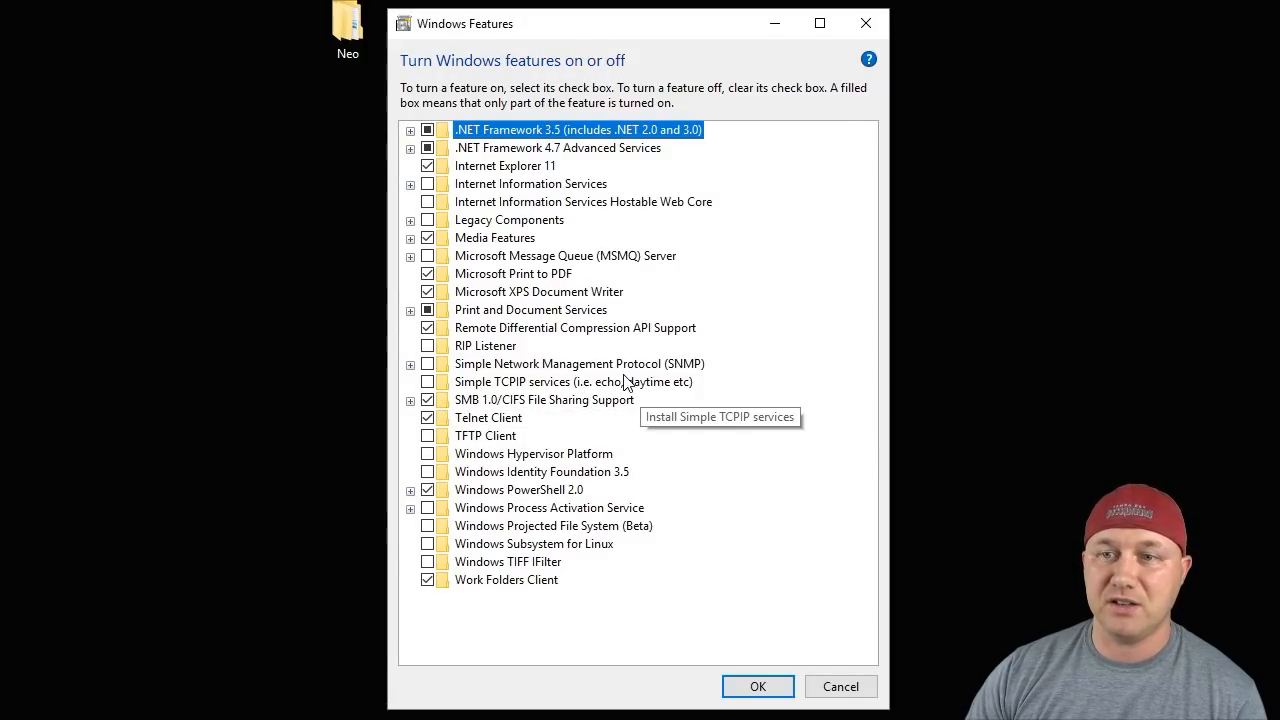
Enable SMB 1.0/CIFS File Sharing Support in Windows Features and confirm
left_click(410, 400)
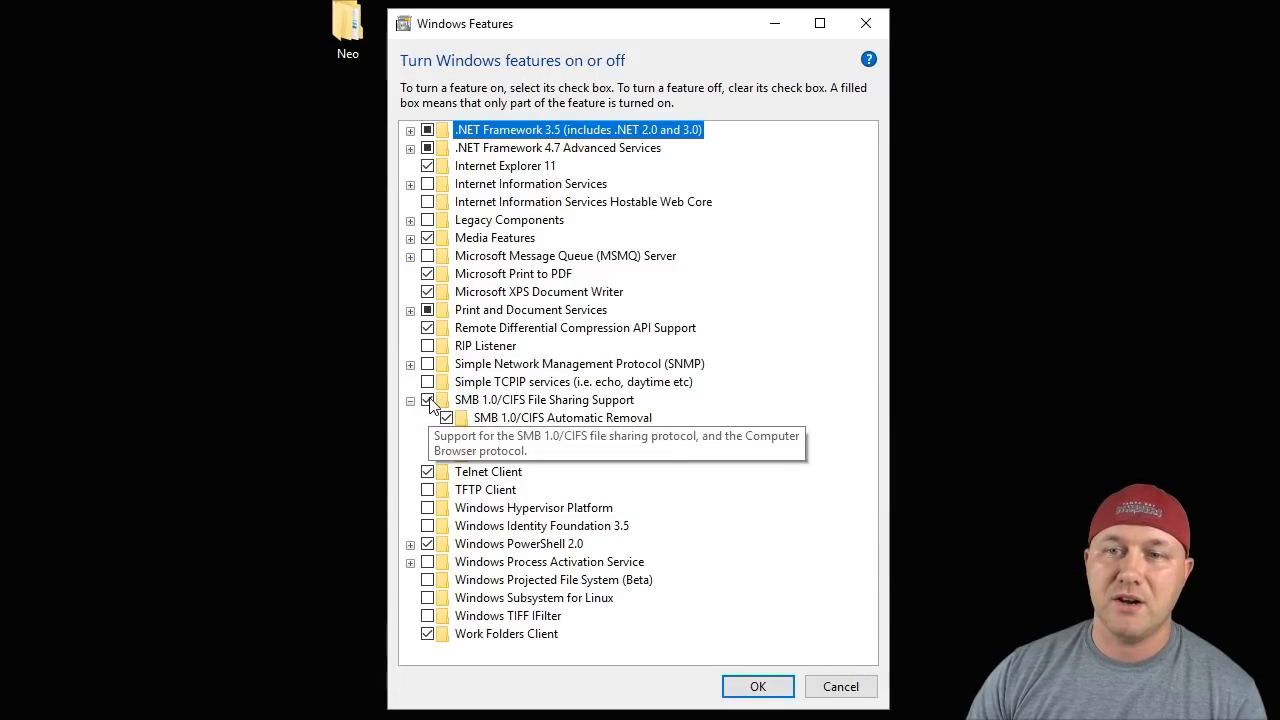
left_click(760, 686)
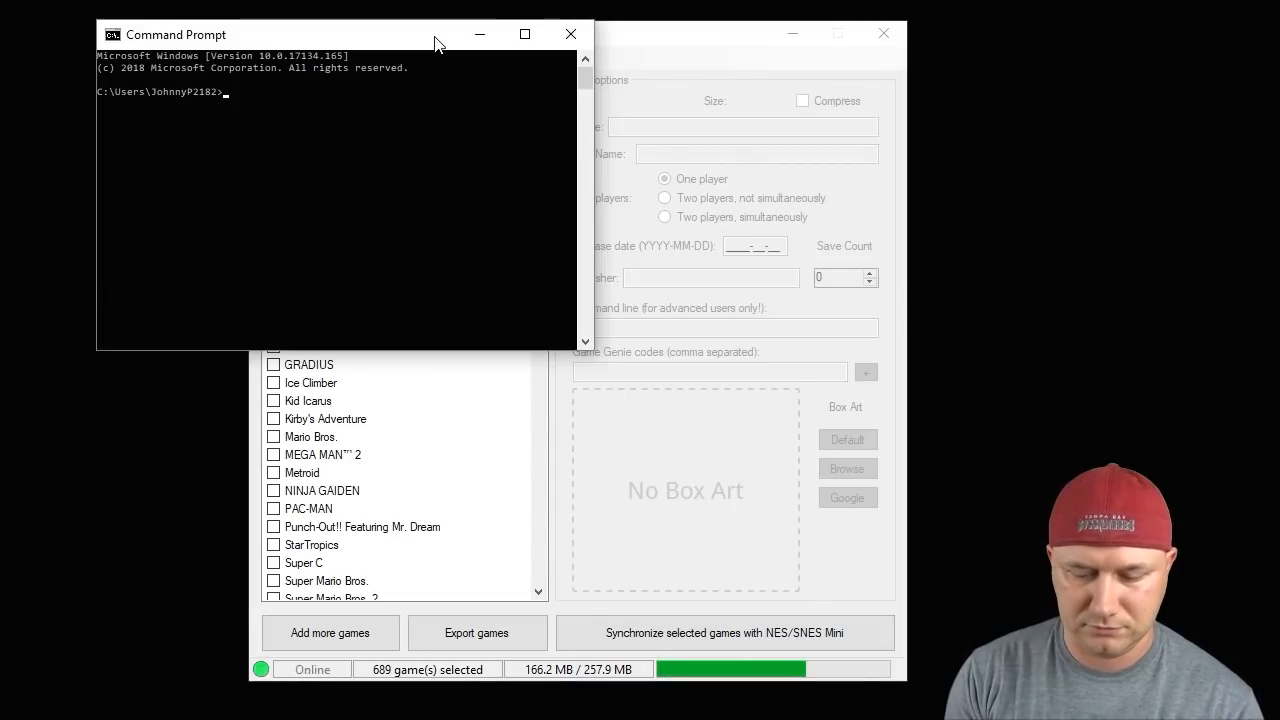
type("ipcon")
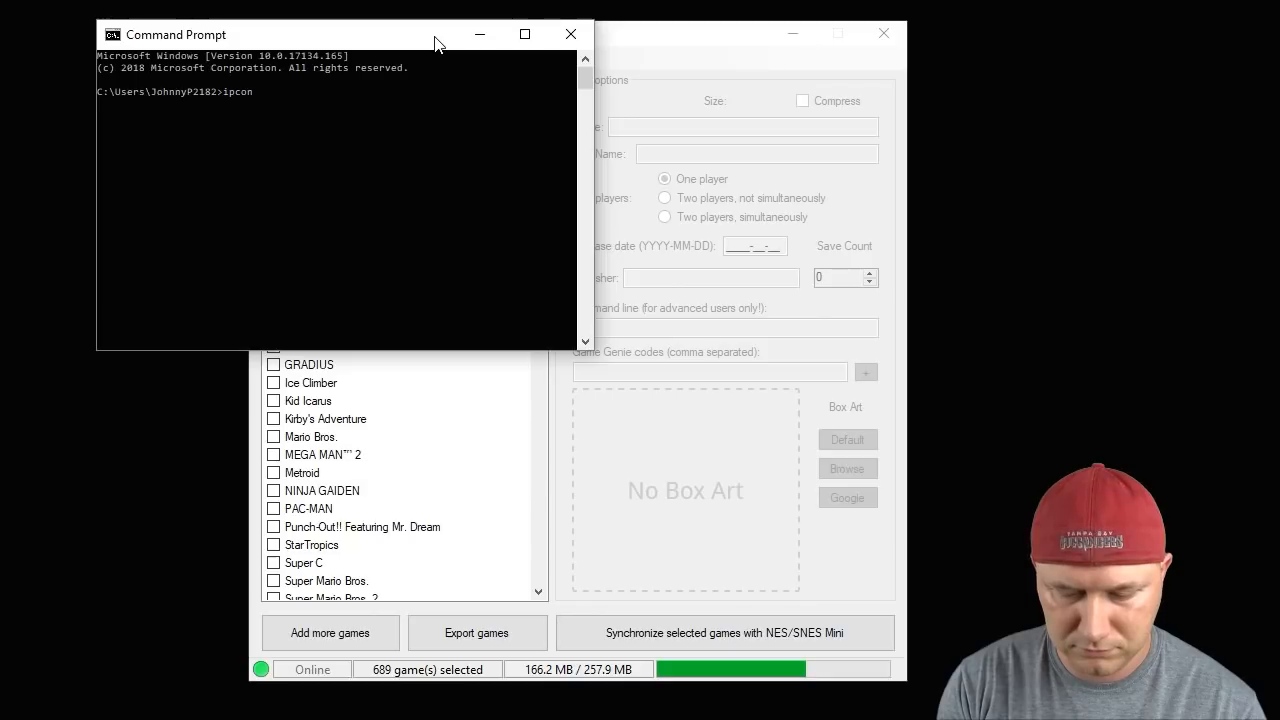
type("fig")
key("Return")
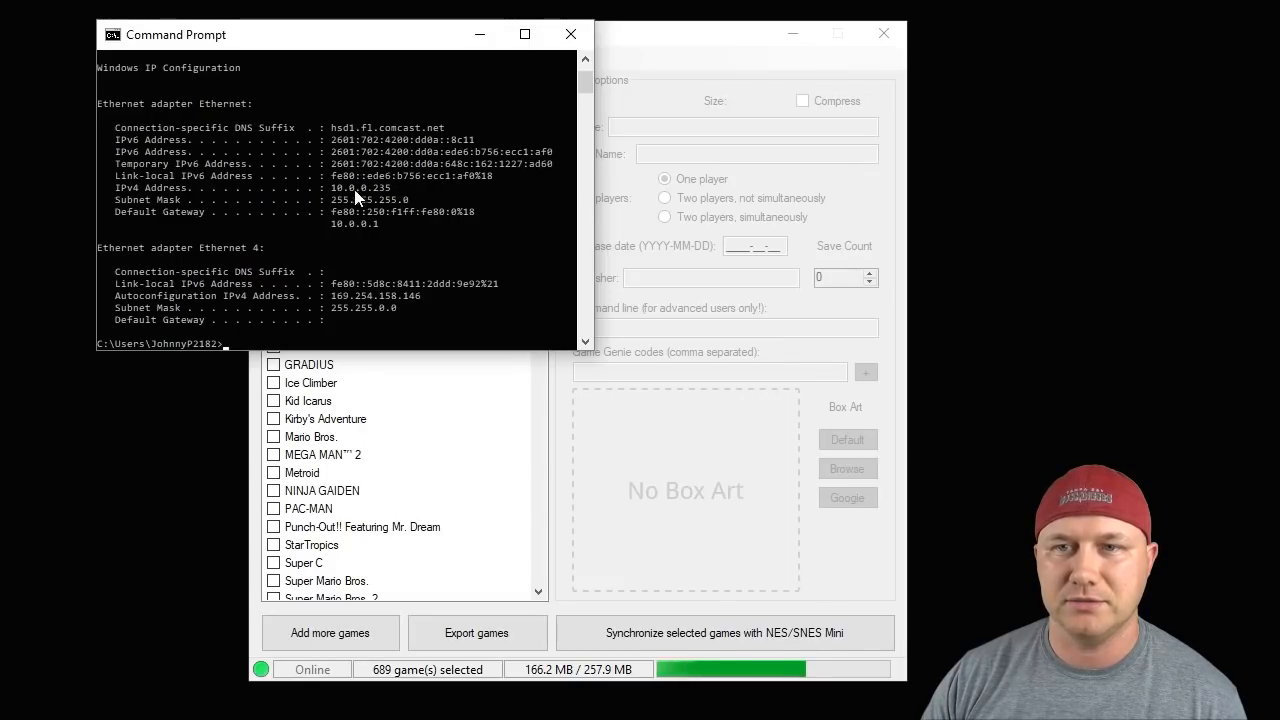
left_click(570, 34)
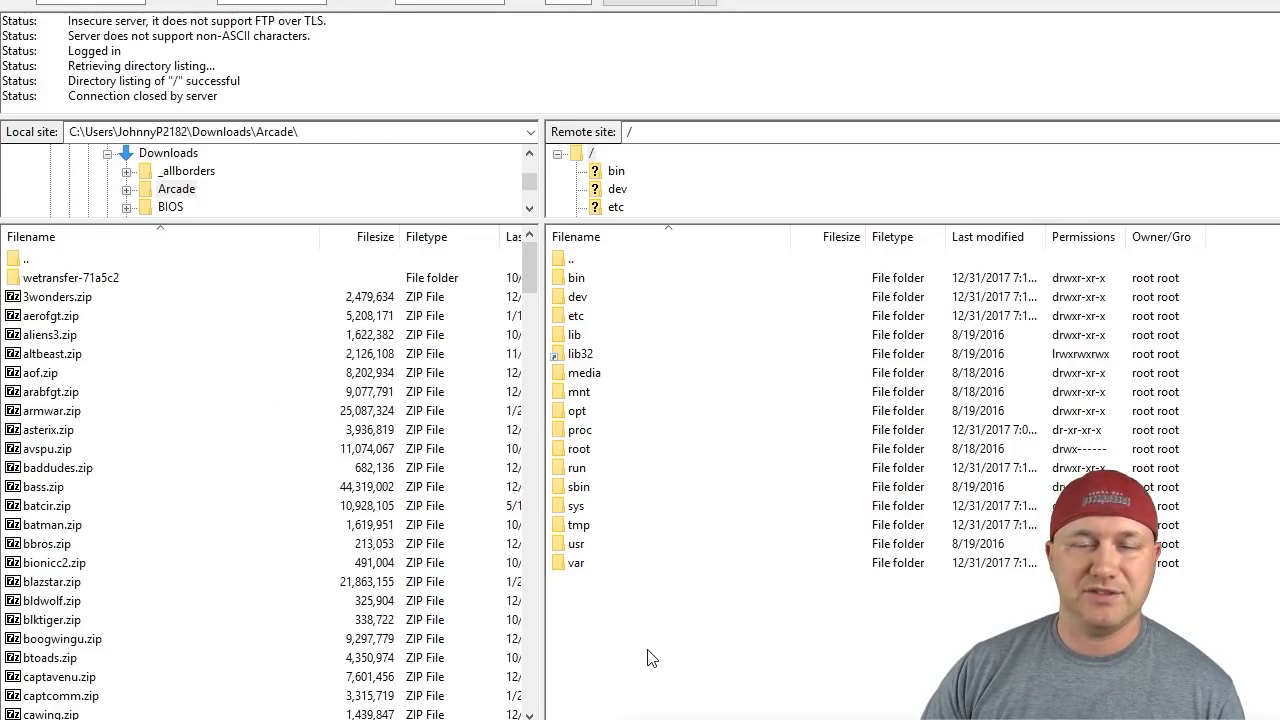
Navigate to /etc/libretro on the console and open retroarch-mounted.cfg via View/Edit
double_click(575, 316)
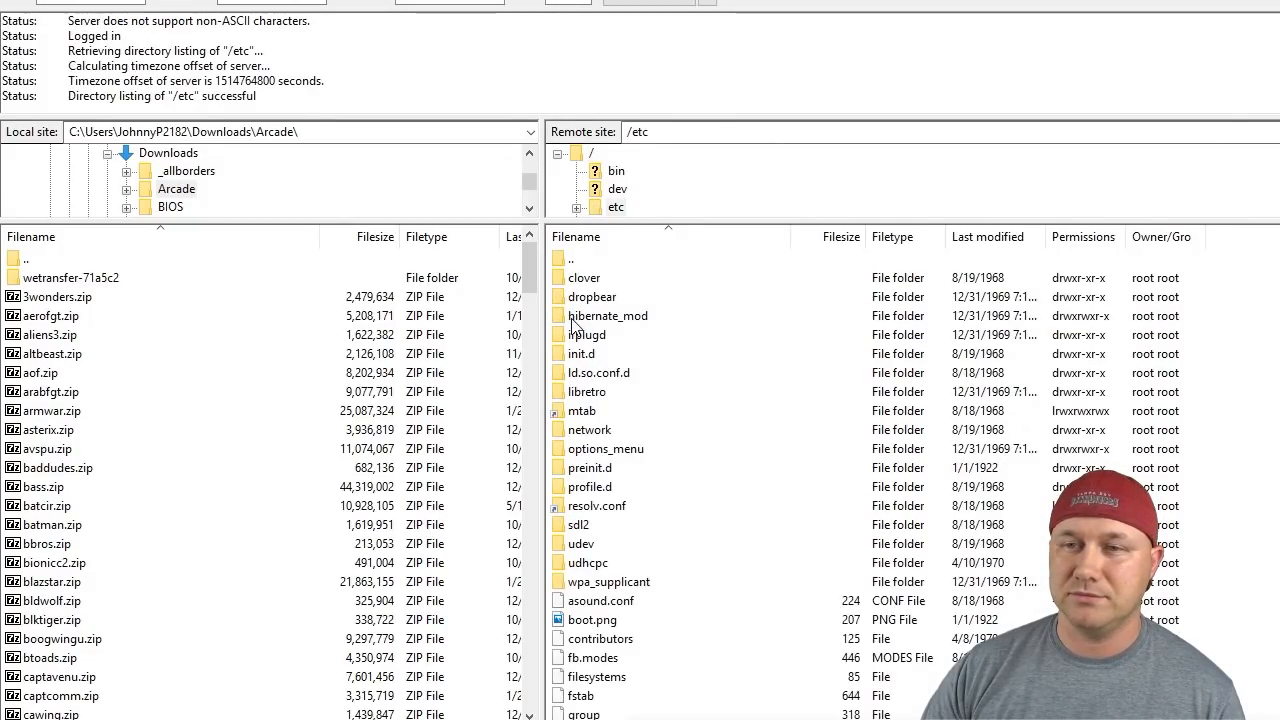
double_click(587, 392)
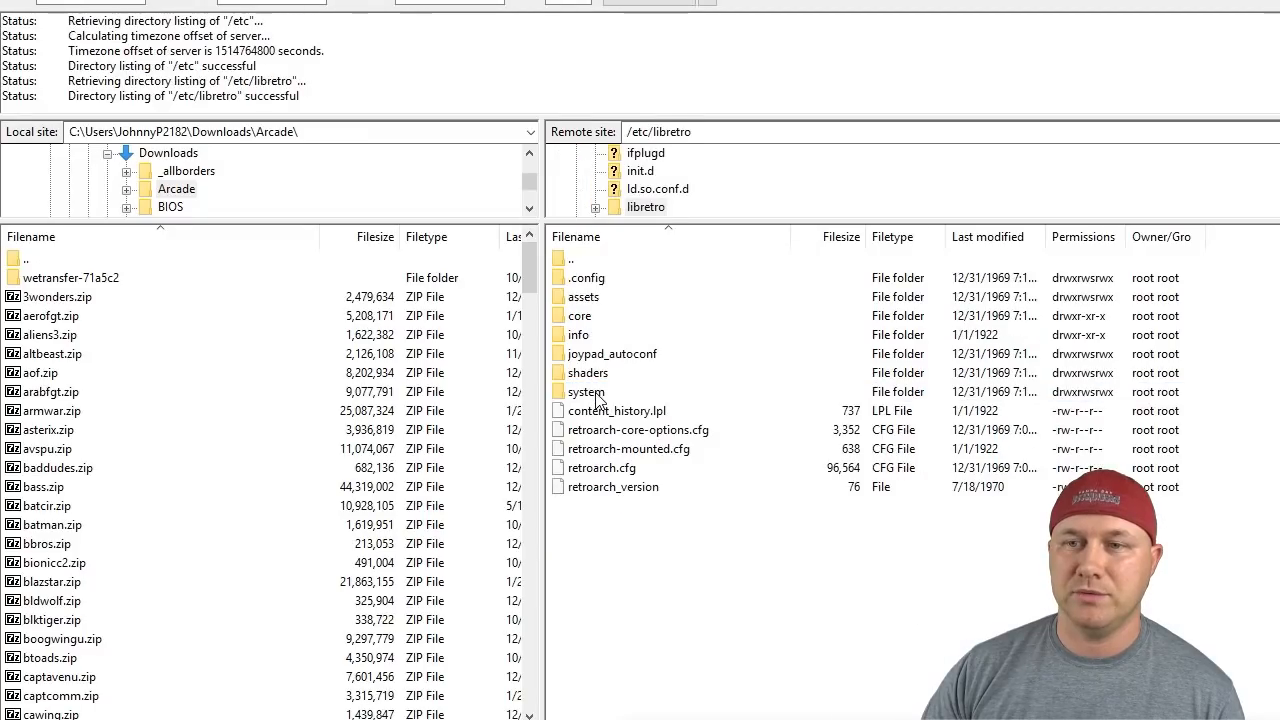
left_click(633, 450)
right_click(633, 450)
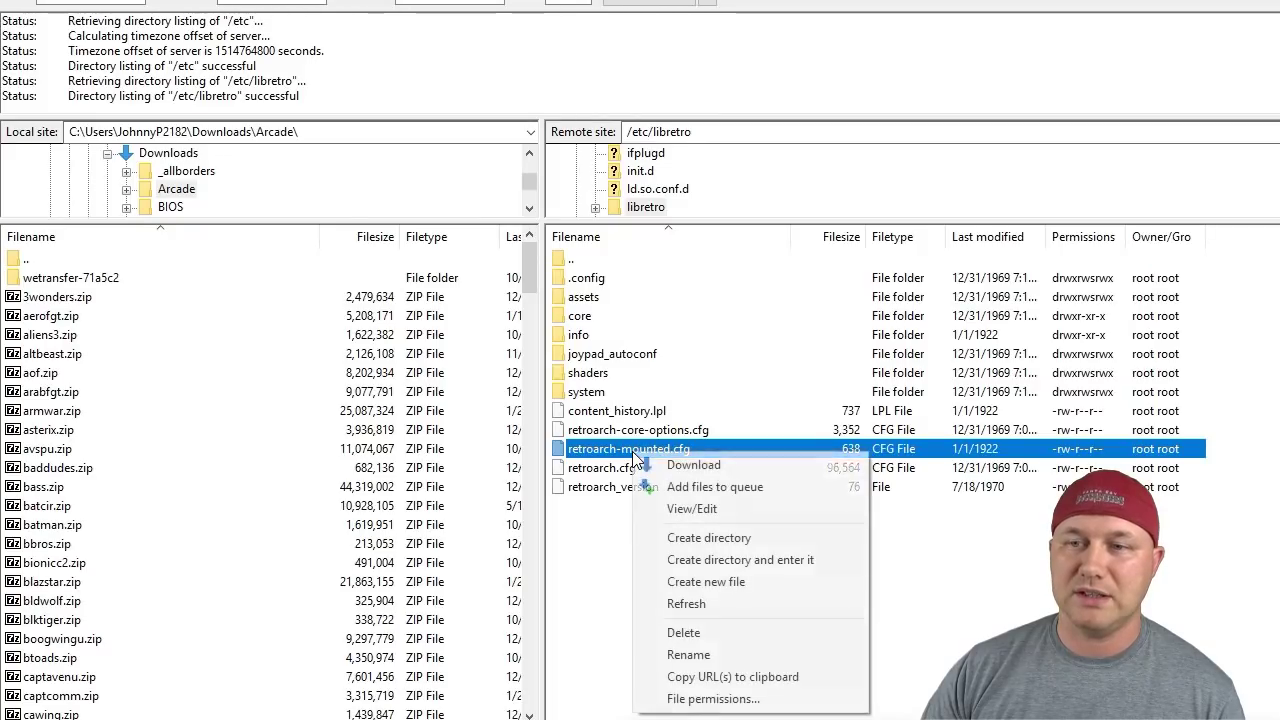
left_click(688, 511)
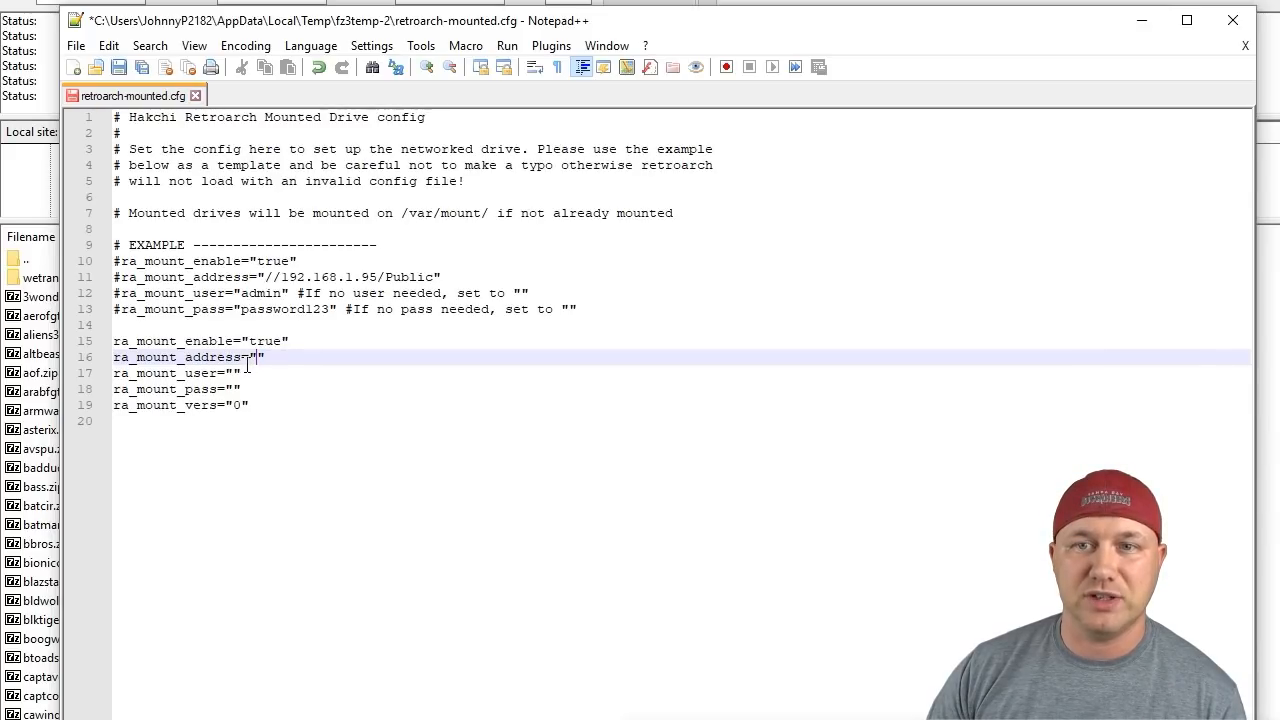
Set the mount address to //10.0.0.235/Neo and save retroarch-mounted.cfg
type("//10.0.0.235")
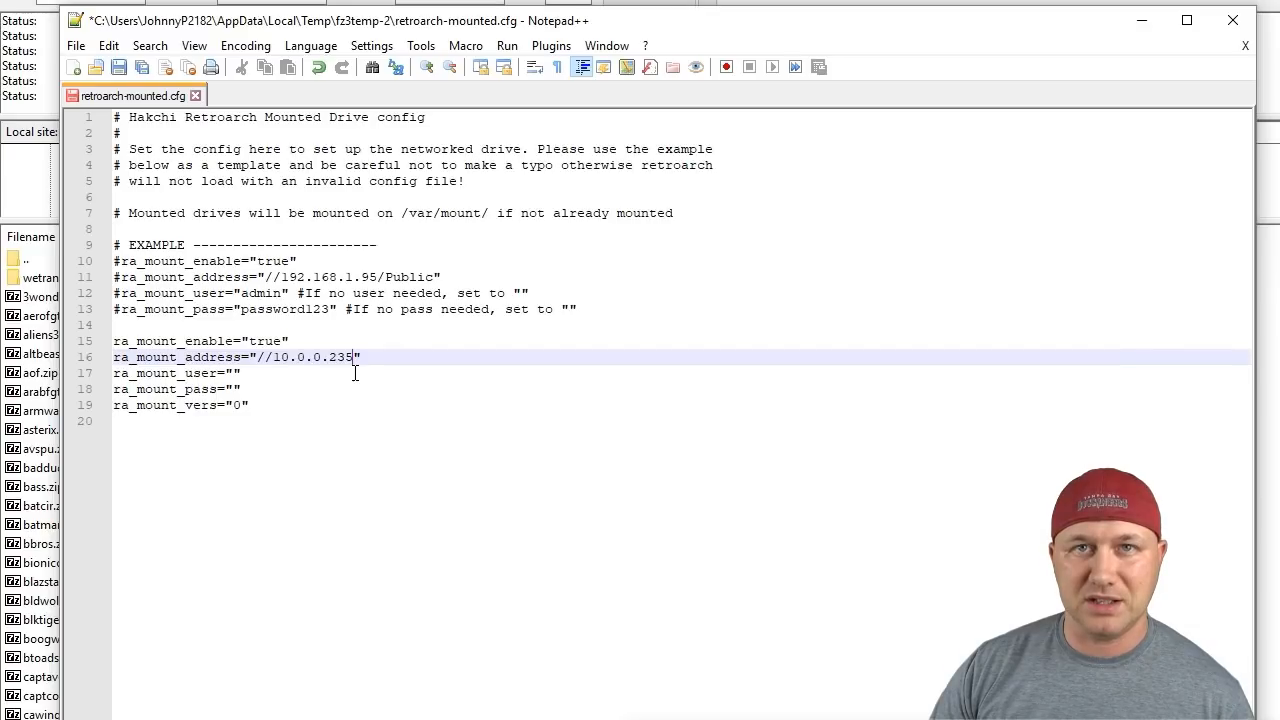
type("/Neo")
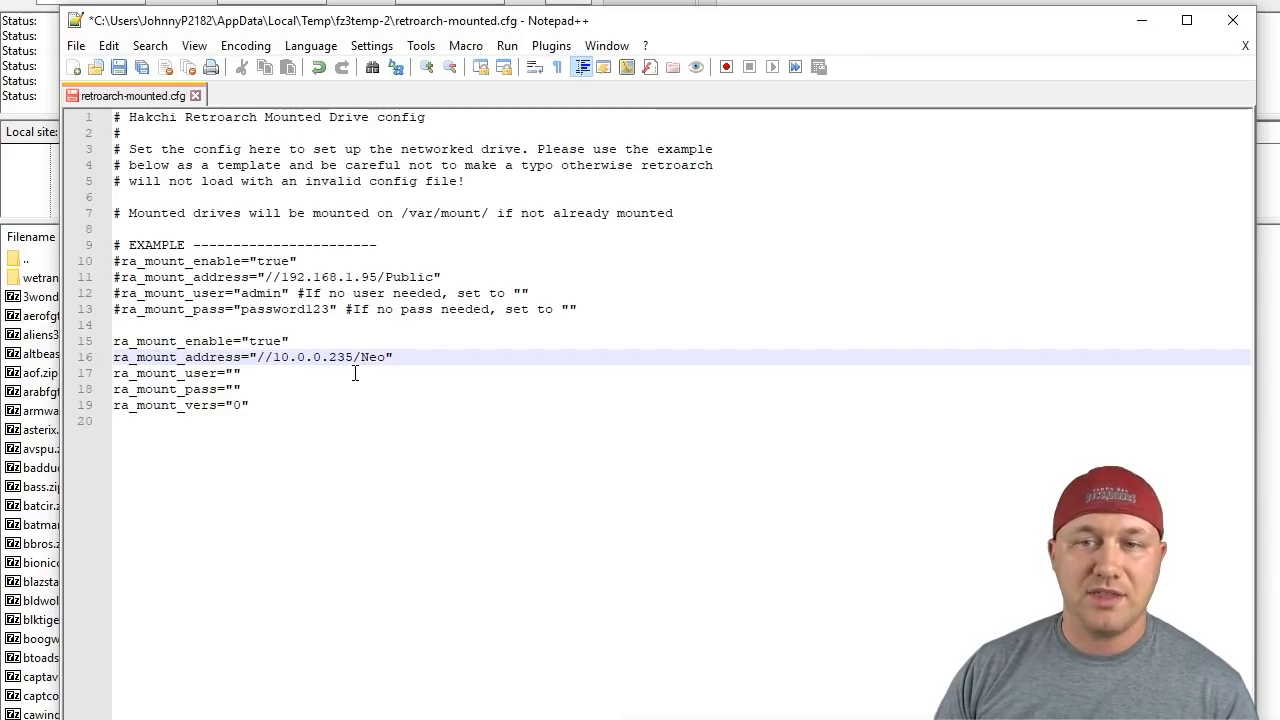
left_click(120, 67)
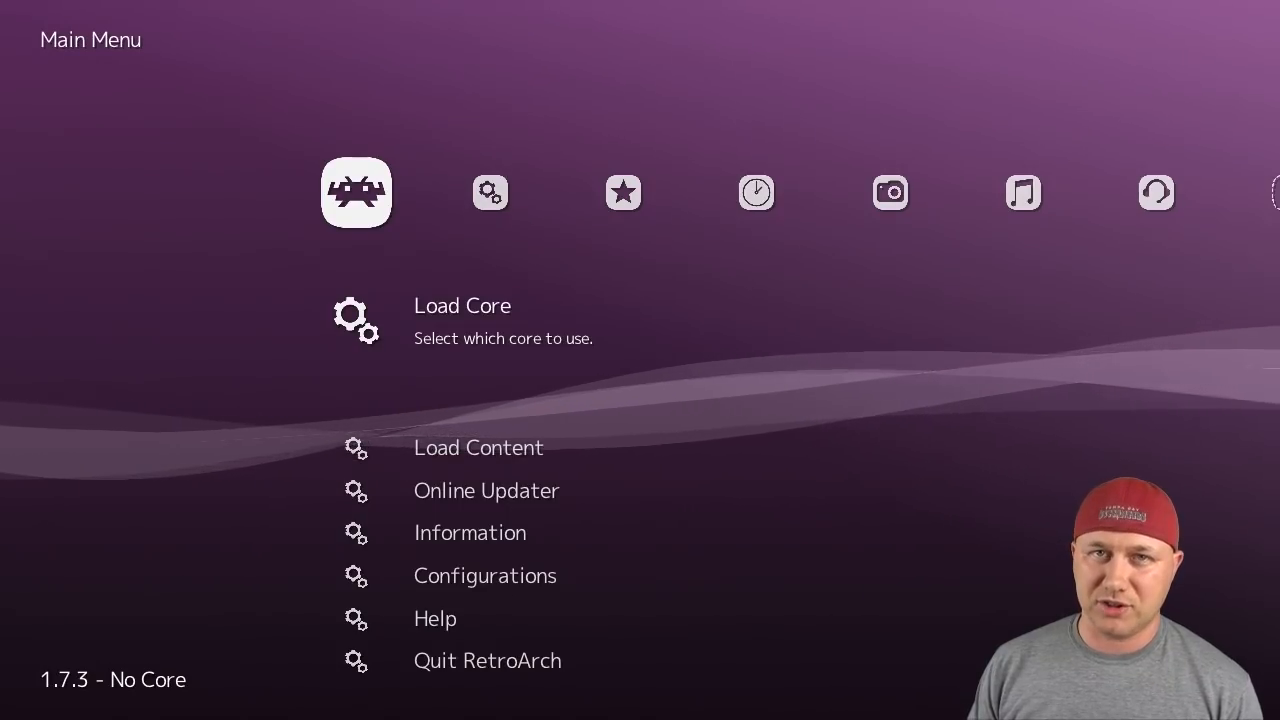
Enter Load Content, browse the root directory and enter the var folder
key("Down")
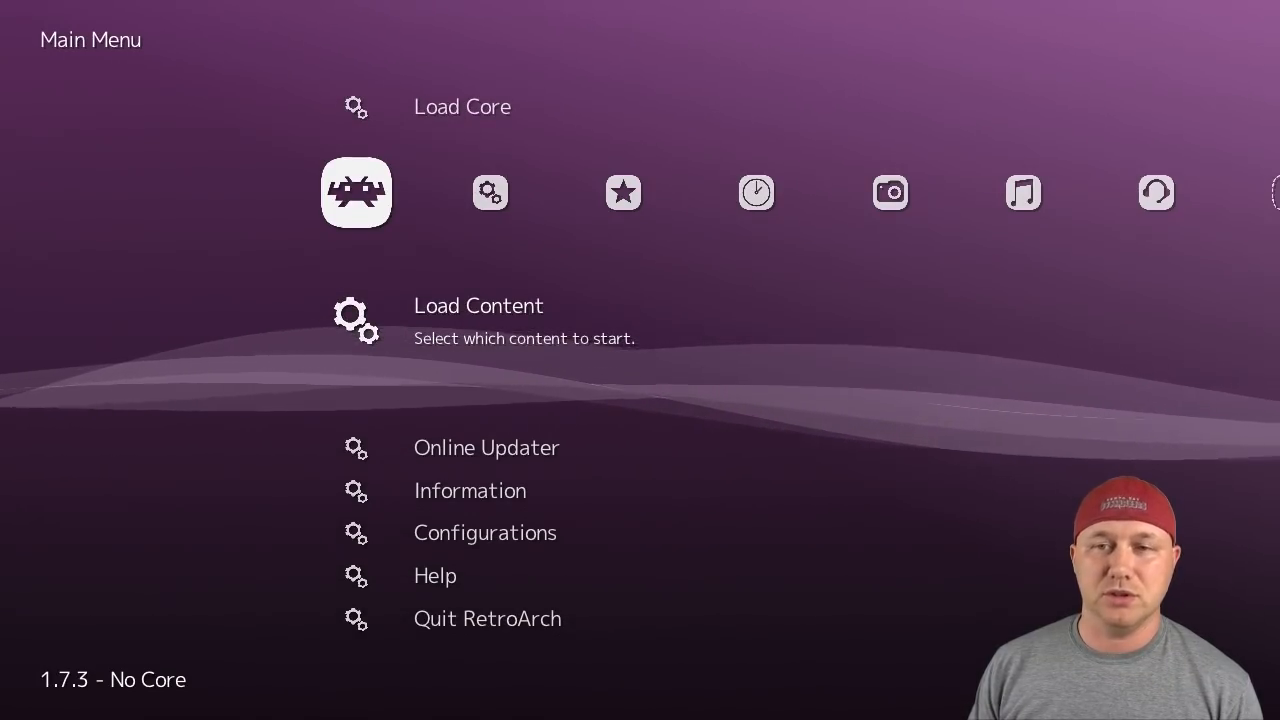
key("Return")
key("Down")
key("Down")
key("Down")
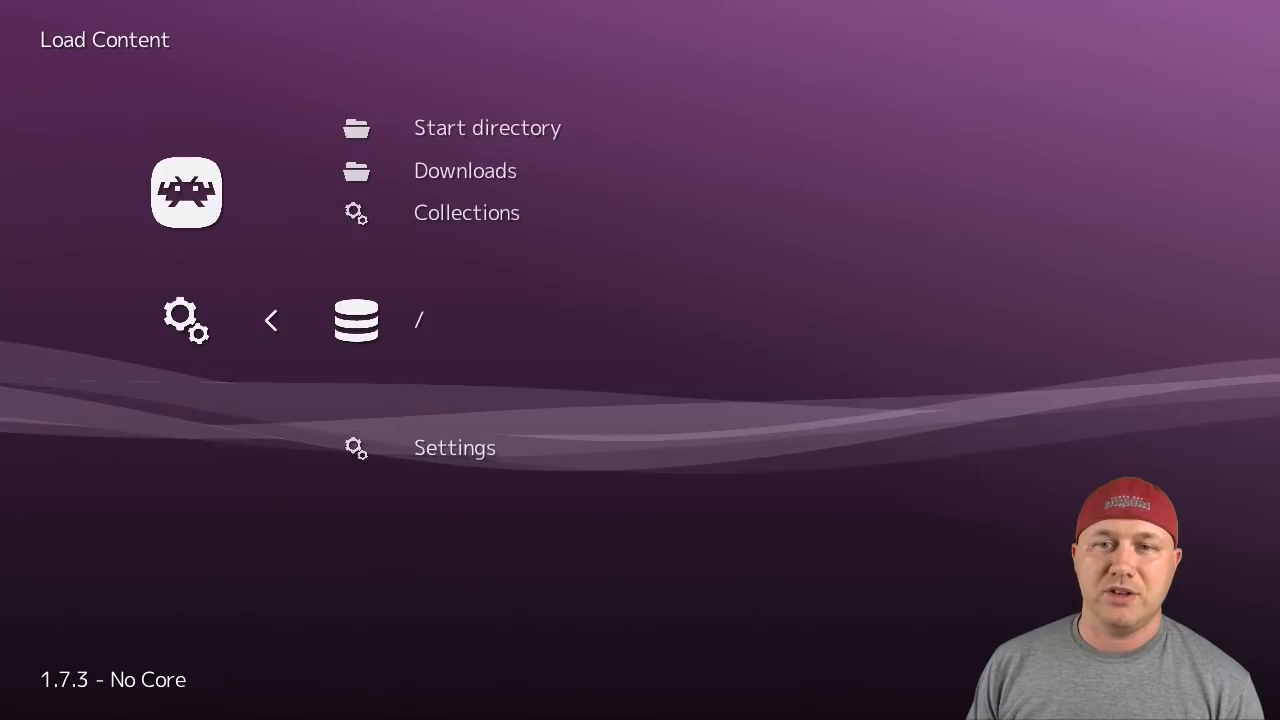
key("Return")
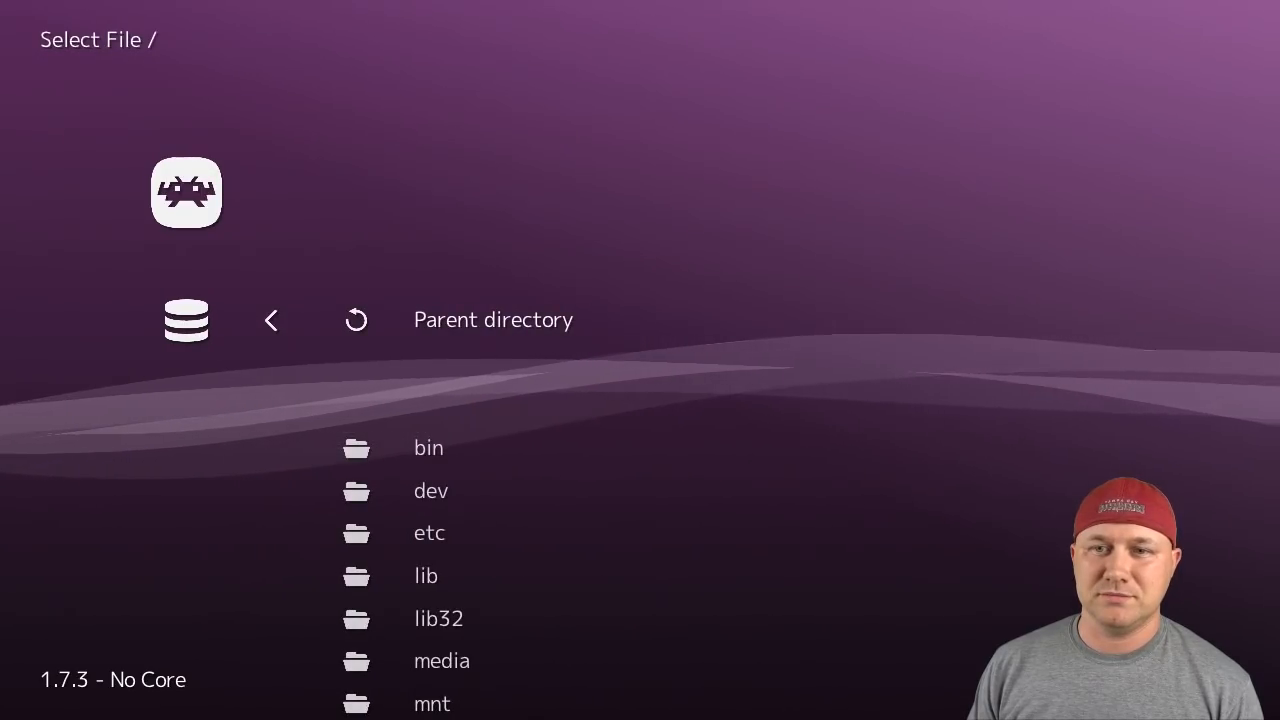
key("Up")
key("Return")
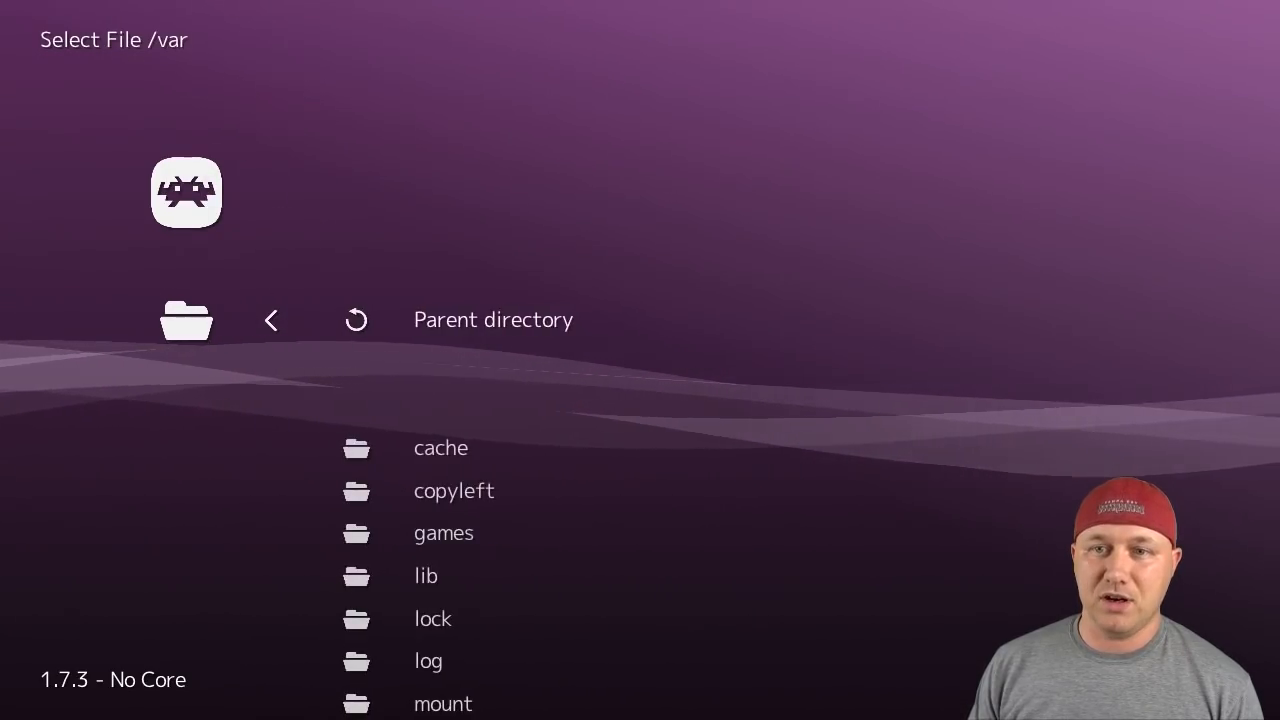
Enter the mount folder listing shared zips like A Nightmare on Elm Street
key("Down")
key("Down")
key("Down")
key("Down")
key("Down")
key("Down")
key("Down")
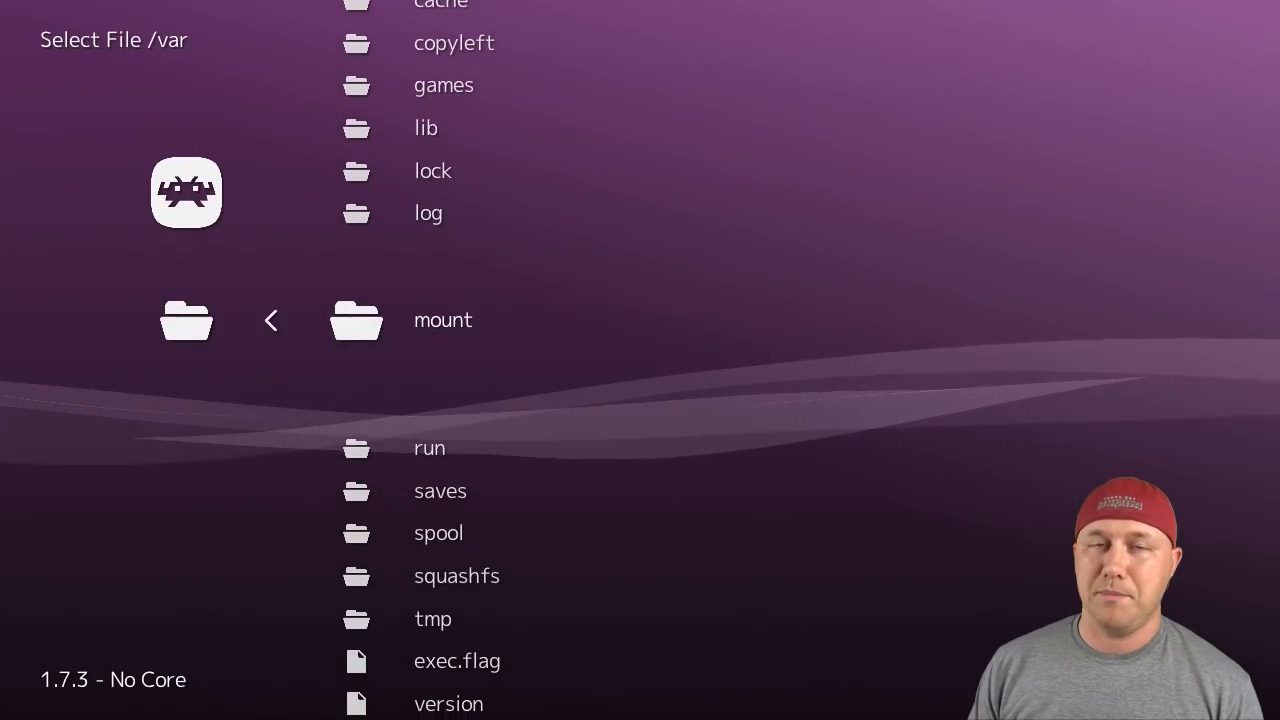
key("Return")
key("Down")
key("Down")
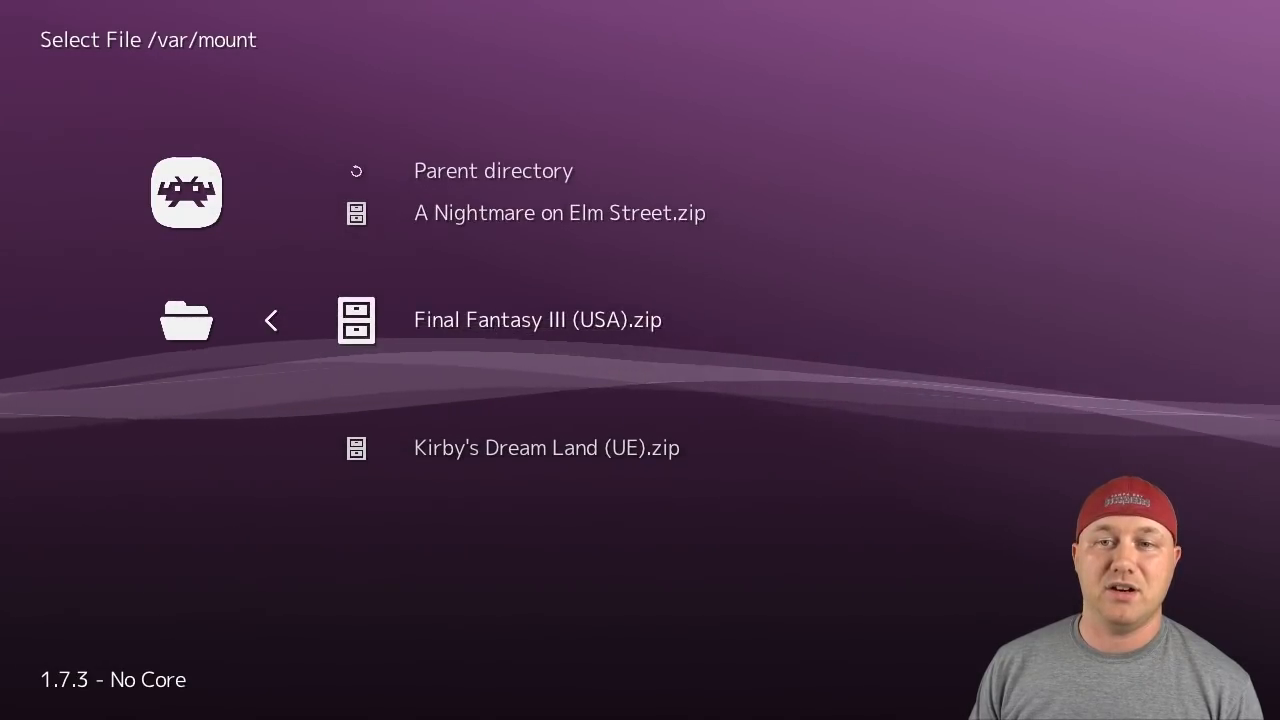
key("Down")
key("Up")
key("Up")
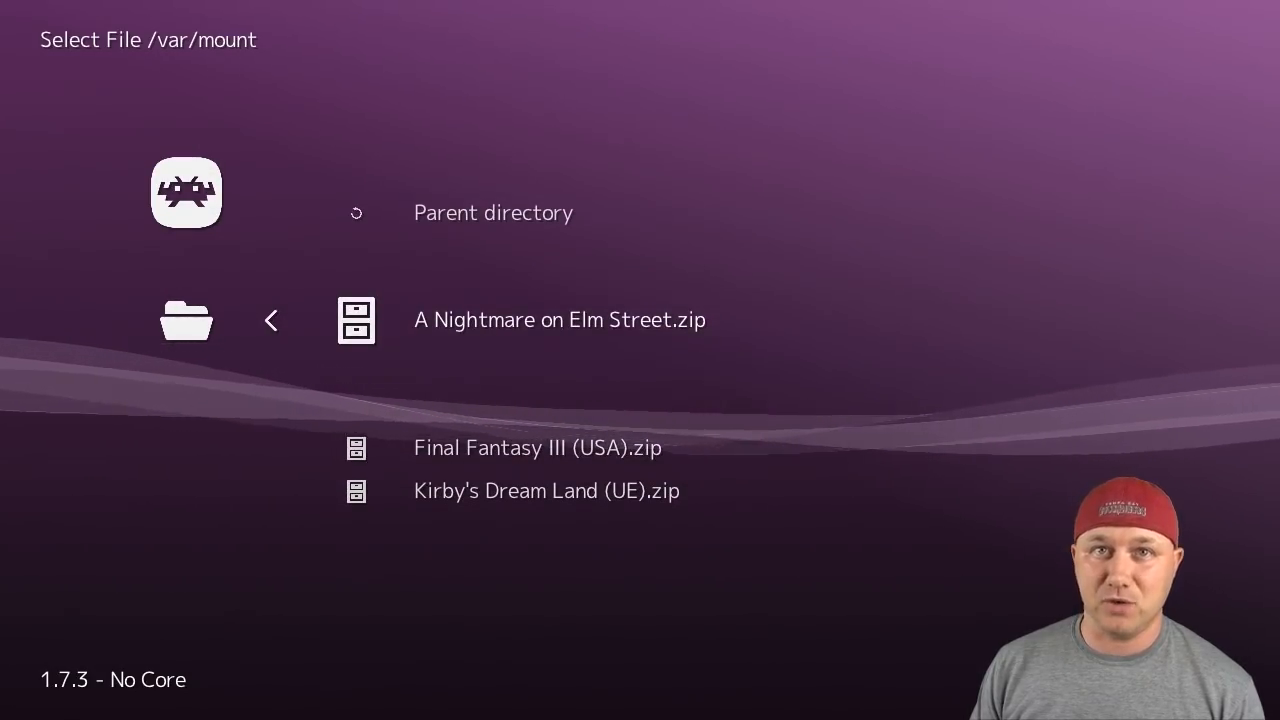